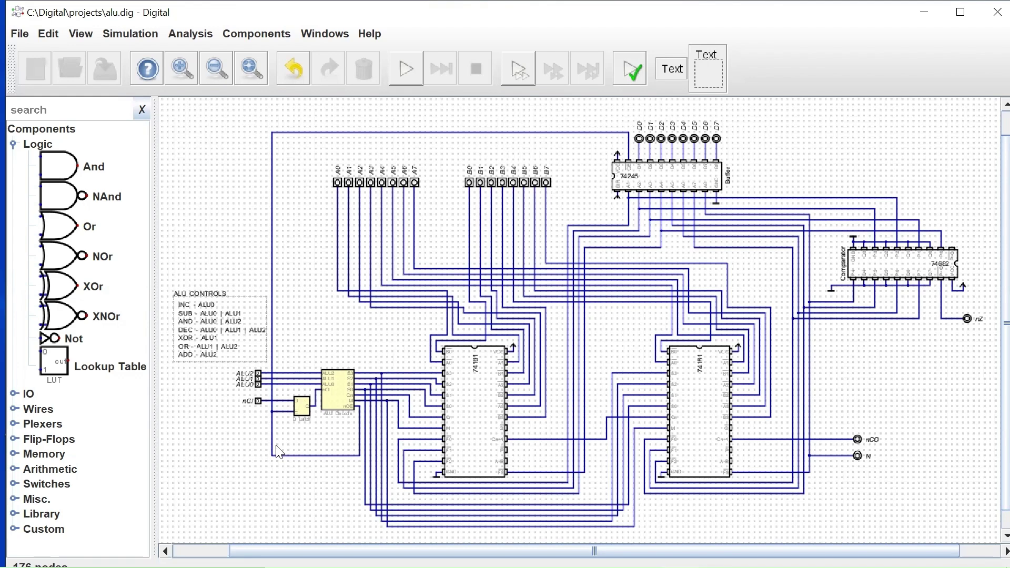
# - Zoom in on the ALU control inputs, D Latch and ALU Decode block, and bring up the block's attributes
pyautogui.scroll(1, 208, 396)
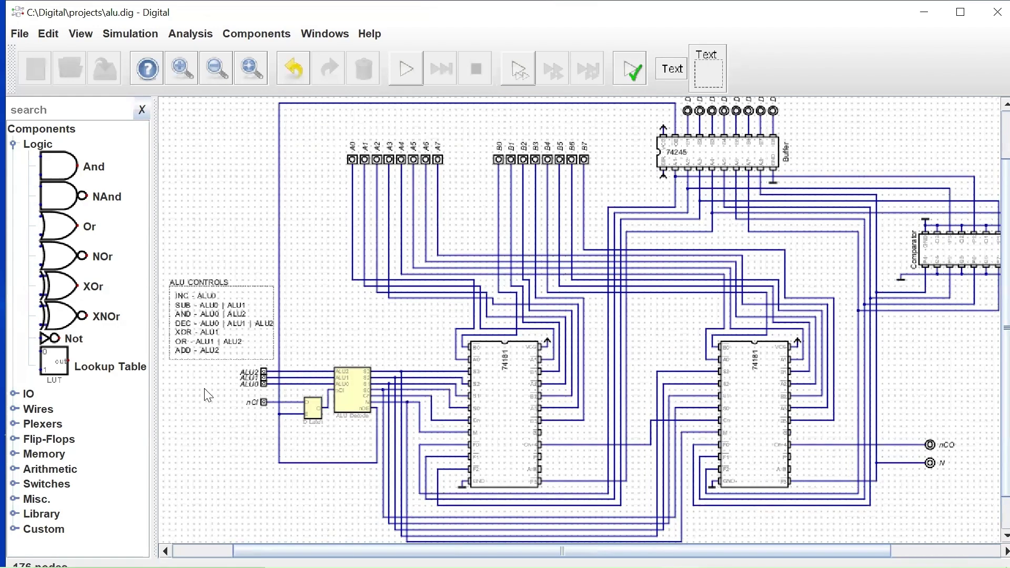
pyautogui.scroll(4, 208, 396)
pyautogui.moveTo(209, 395); pyautogui.dragTo(321, 386)
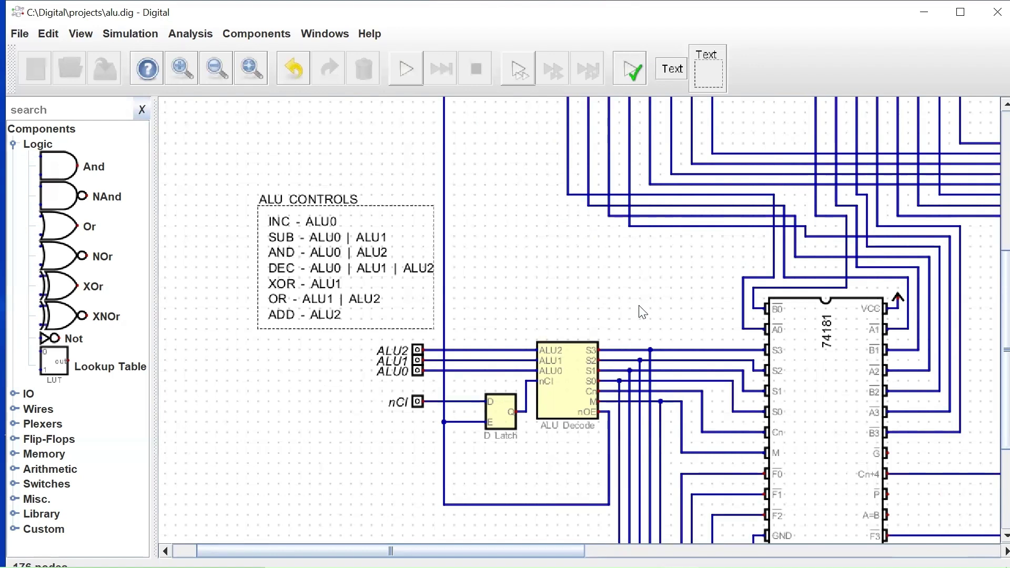
pyautogui.rightClick(569, 379)
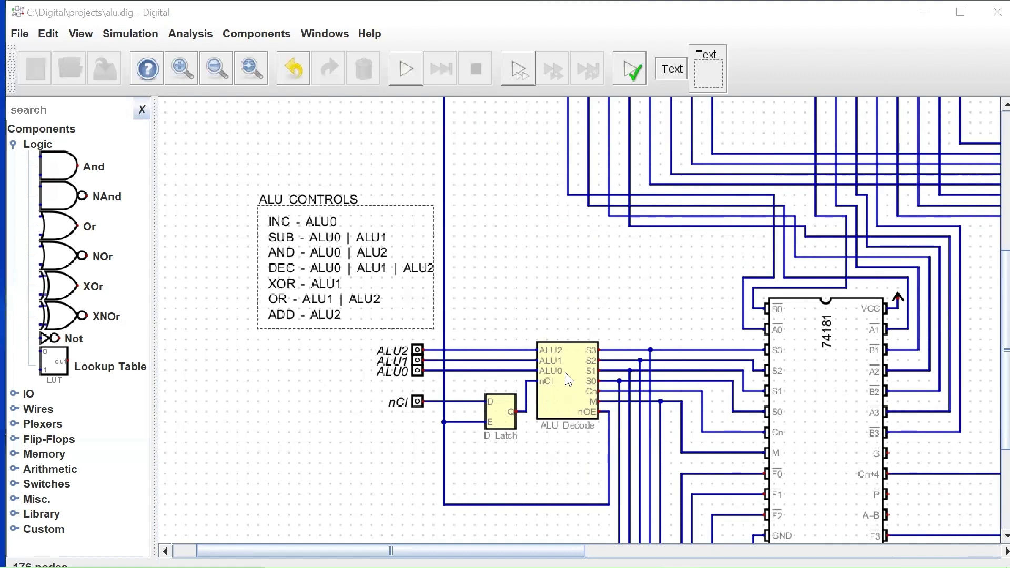
# - Open the ALU Decode block as its own circuit, aludecode.dig
pyautogui.click(569, 405)
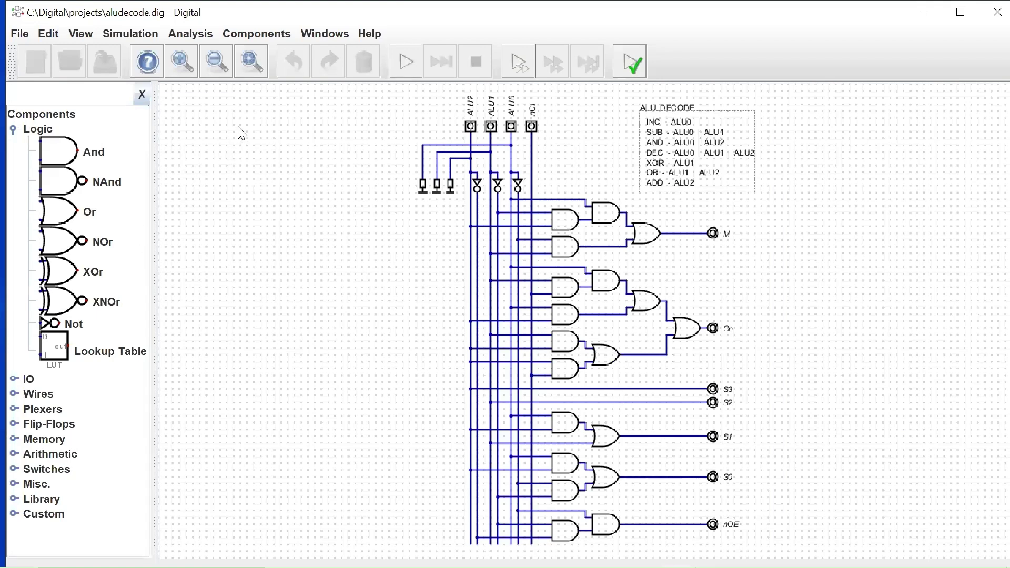
# - Start a new synthesis truth table from the Analysis menu and enlarge its window
pyautogui.click(190, 36)
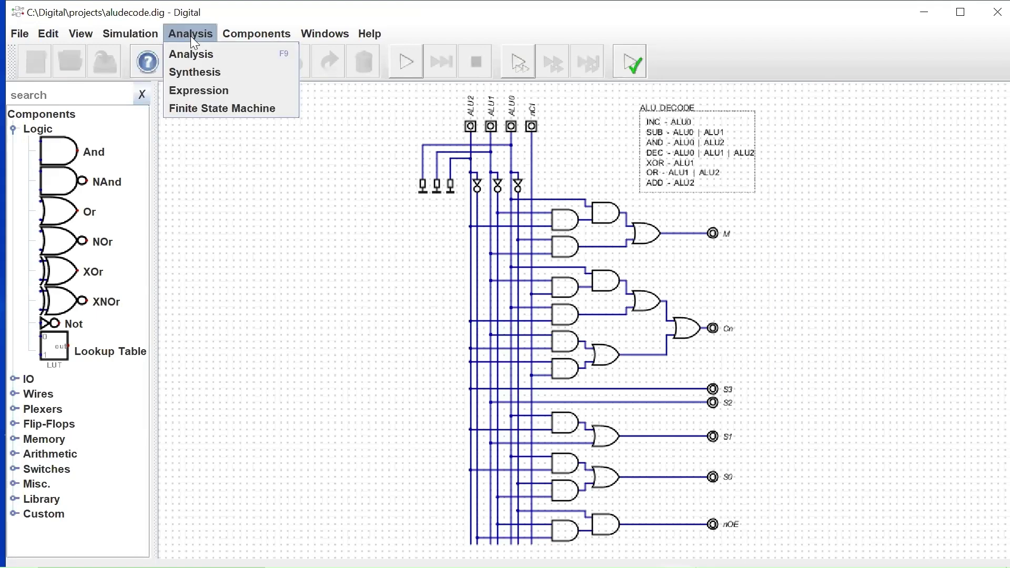
pyautogui.click(198, 73)
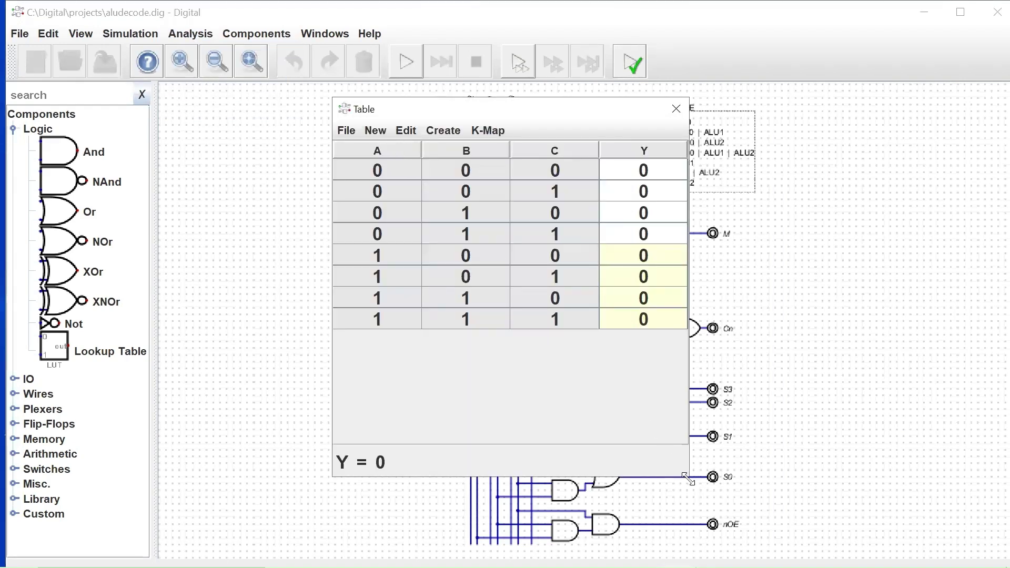
pyautogui.moveTo(688, 480); pyautogui.dragTo(951, 519)
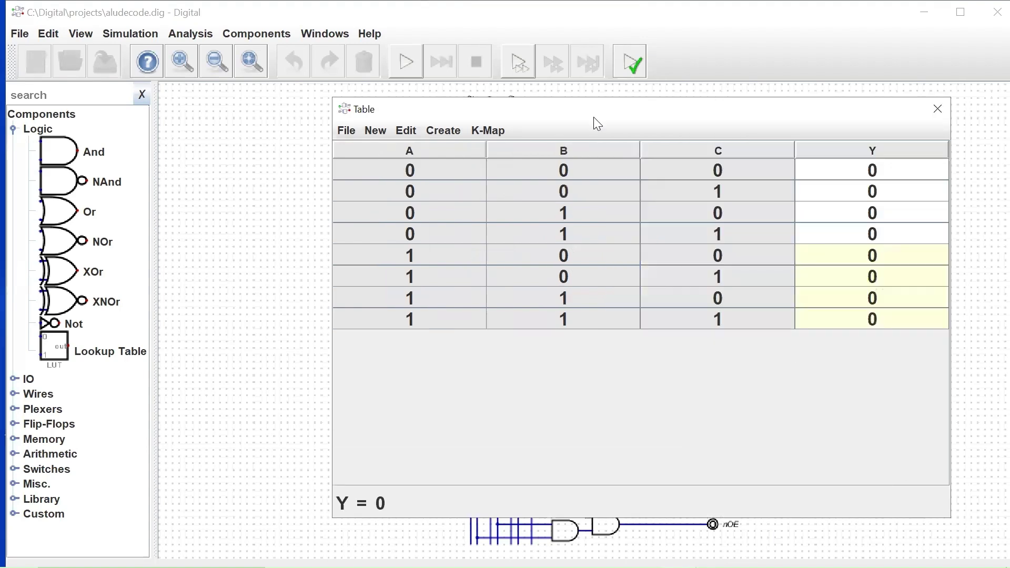
pyautogui.moveTo(582, 113); pyautogui.dragTo(410, 93)
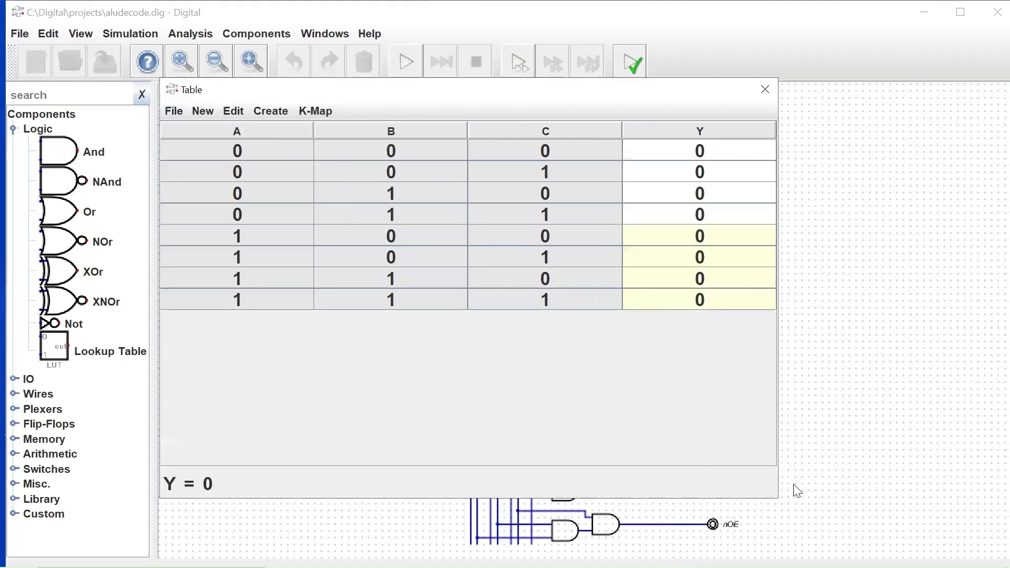
pyautogui.moveTo(777, 500); pyautogui.dragTo(886, 513)
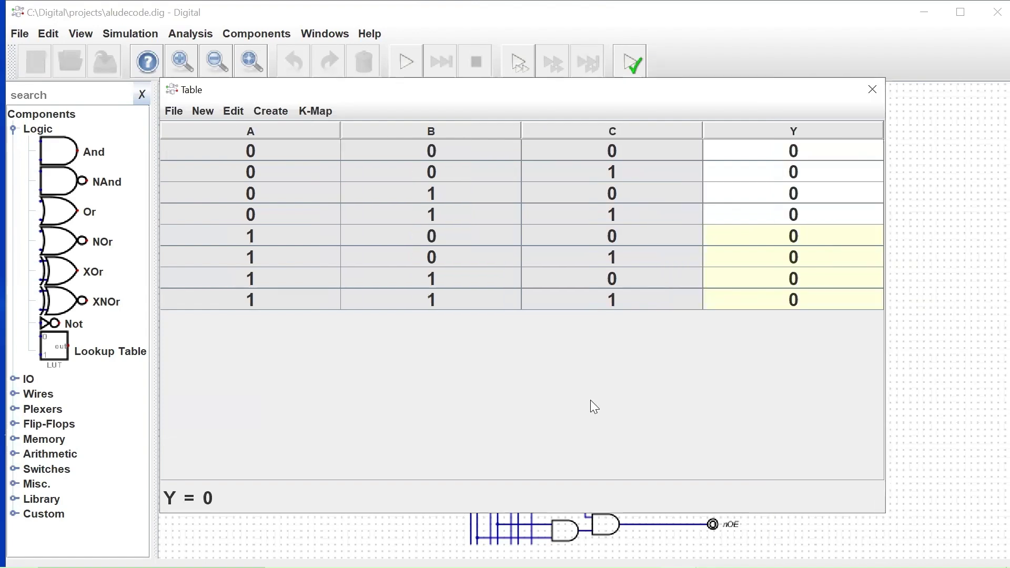
# - Load the saved alu2.tru truth table into the Table window
pyautogui.click(174, 112)
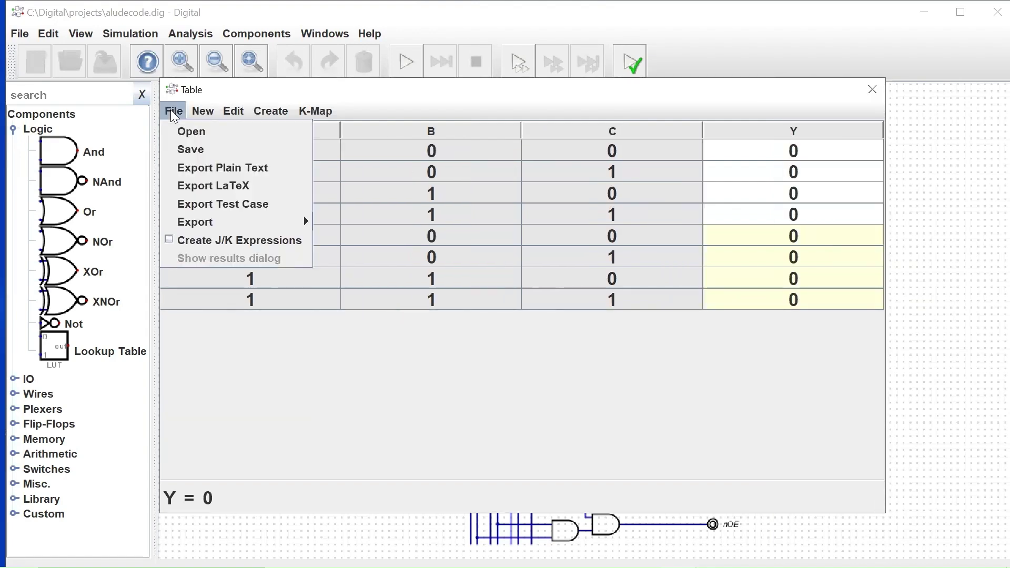
pyautogui.click(184, 133)
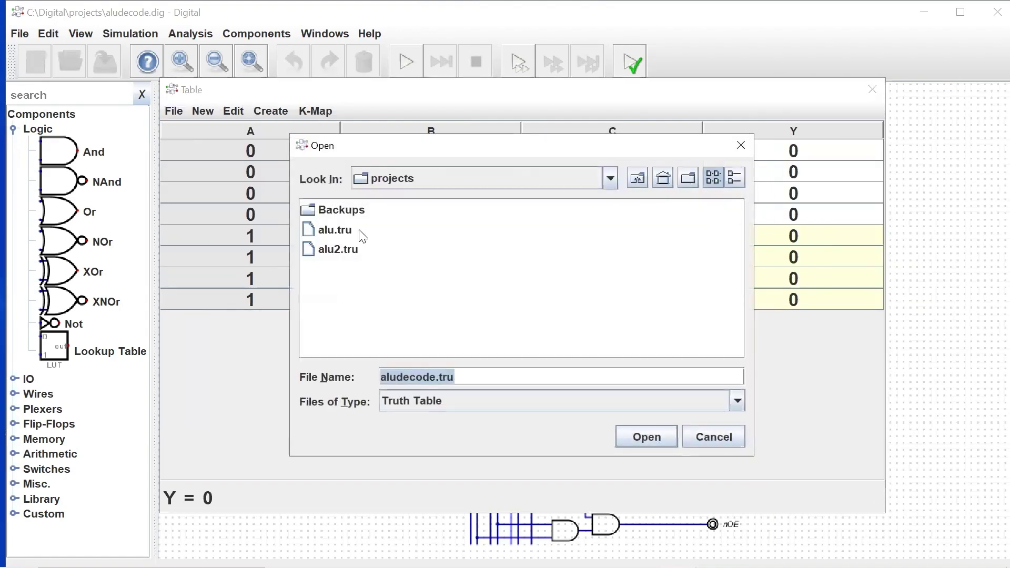
pyautogui.click(338, 250)
pyautogui.doubleClick(338, 250)
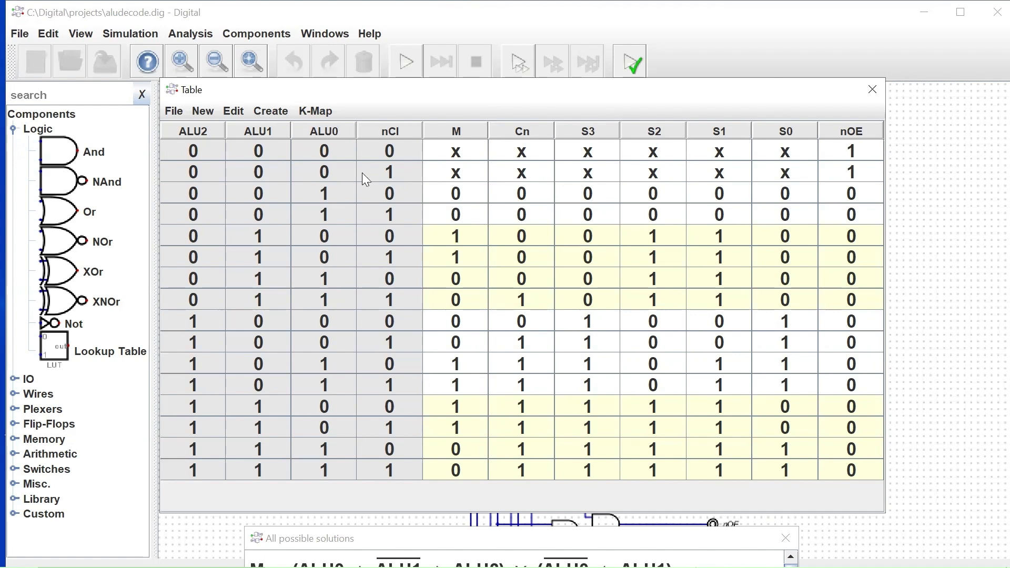
# - Build a gate circuit from the alu2.tru table's M, Cn, S3–S0 and nOE outputs
pyautogui.click(277, 113)
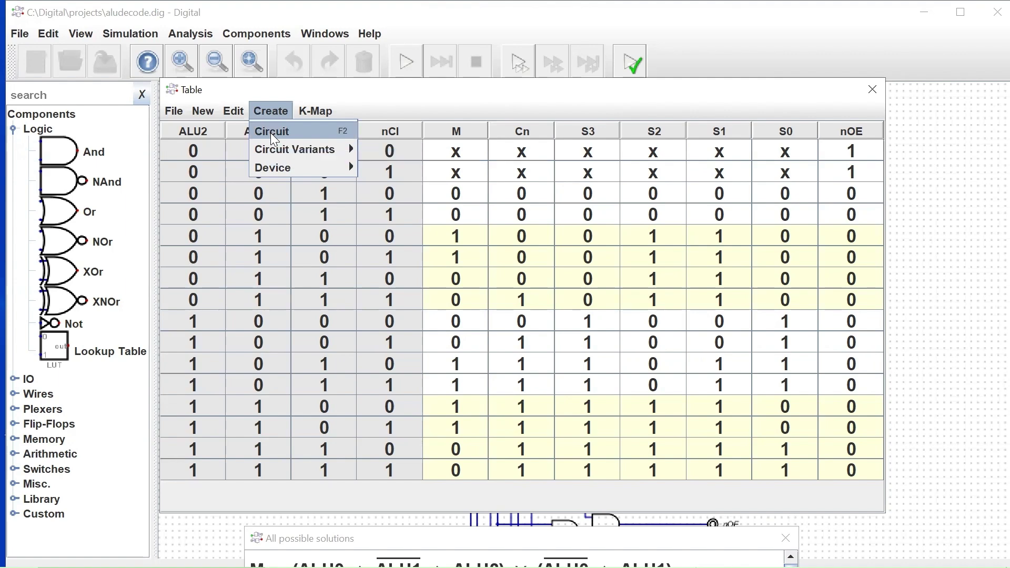
pyautogui.click(270, 133)
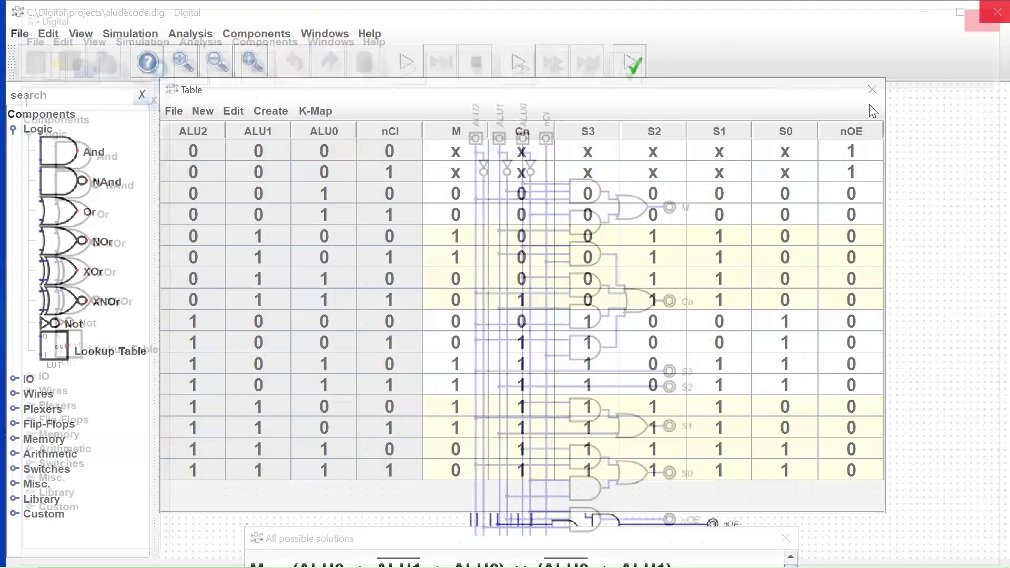
# - Close the Table window and its solutions, returning to aludecode.dig
pyautogui.click(872, 90)
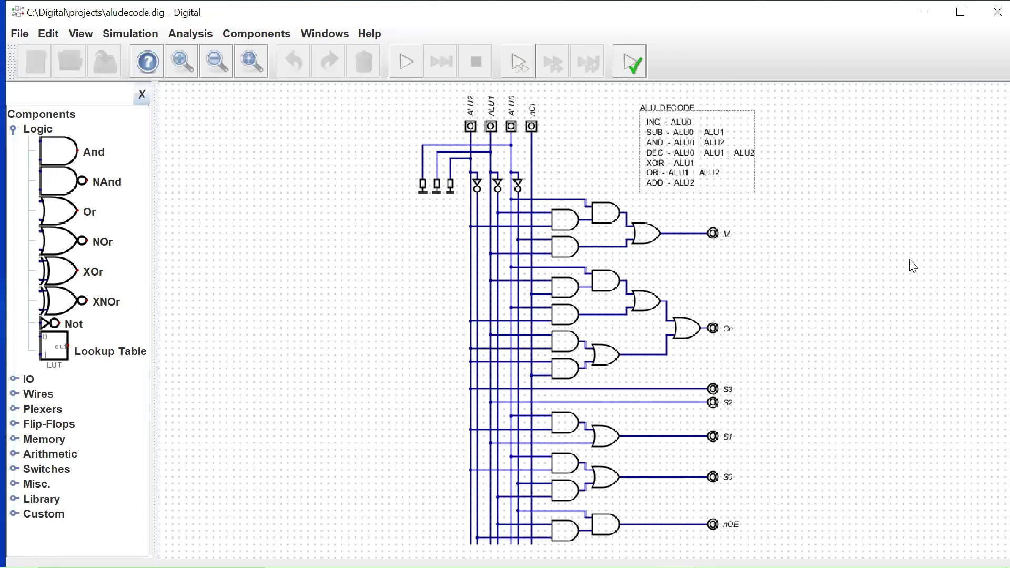
# - Close aludecode.dig and zoom out to the full alu.dig circuit with both 74181 chips
pyautogui.click(987, 15)
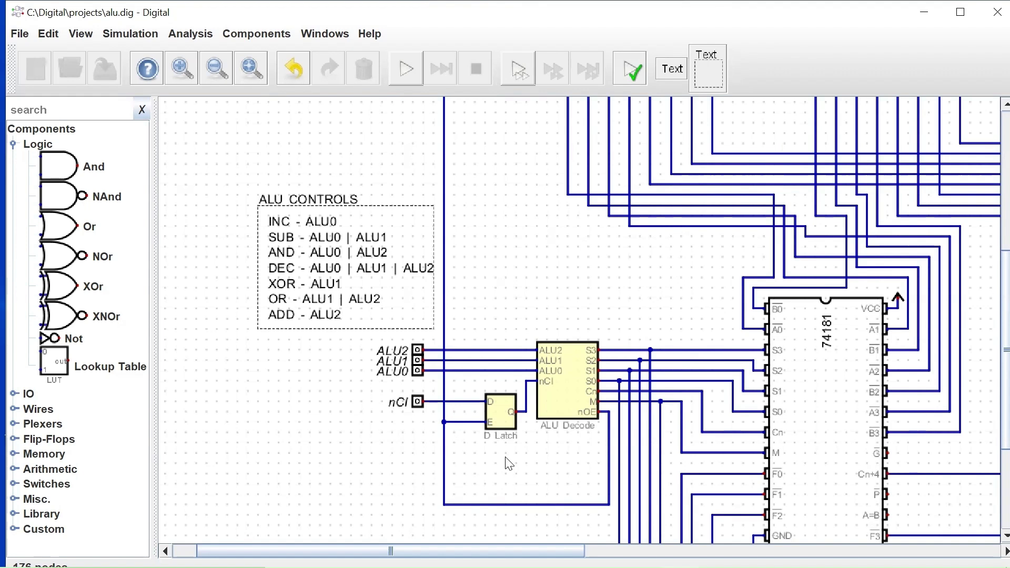
pyautogui.scroll(-1, 521, 460)
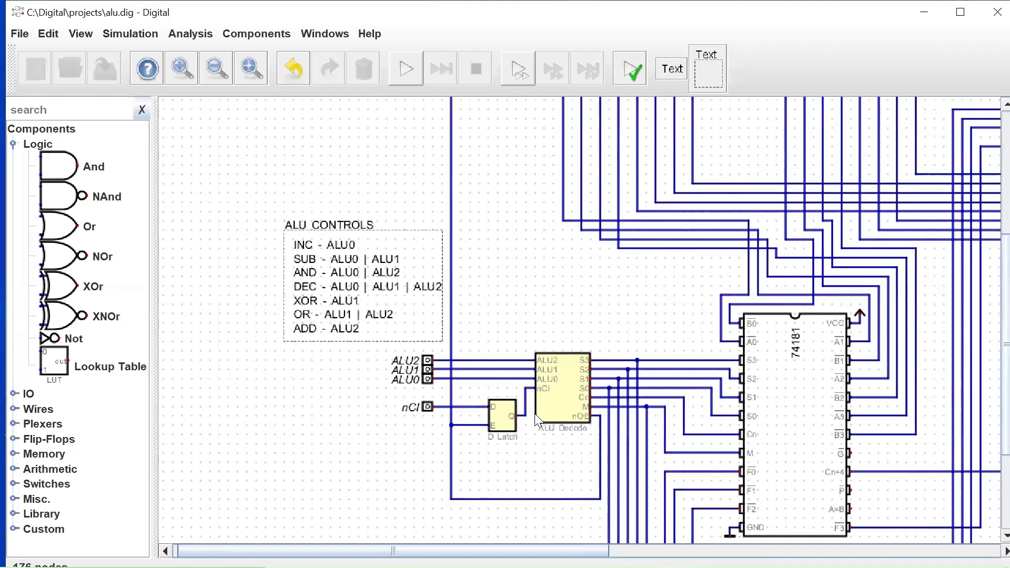
pyautogui.scroll(-1, 521, 460)
pyautogui.scroll(-1, 410, 310)
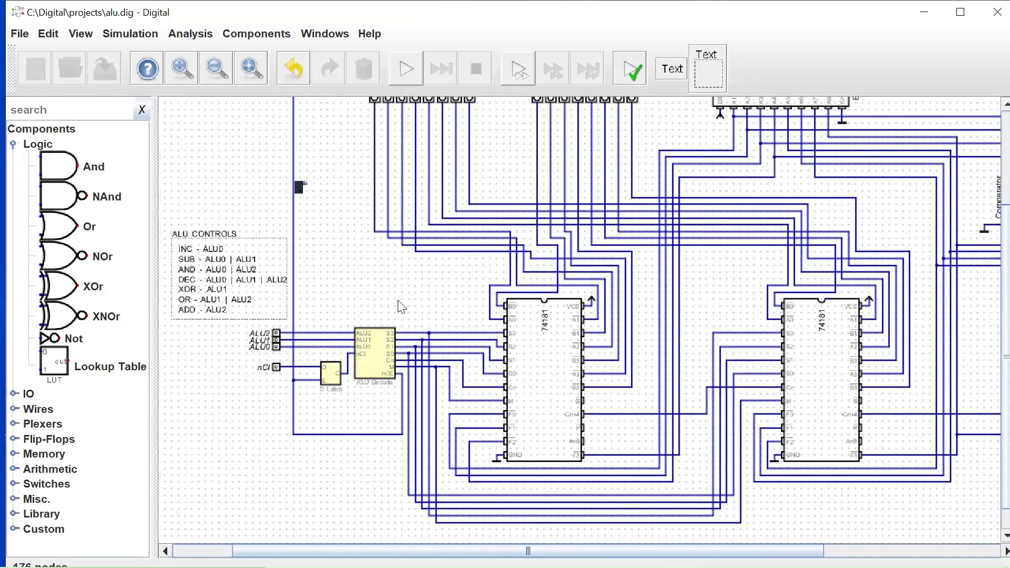
pyautogui.scroll(-1, 374, 319)
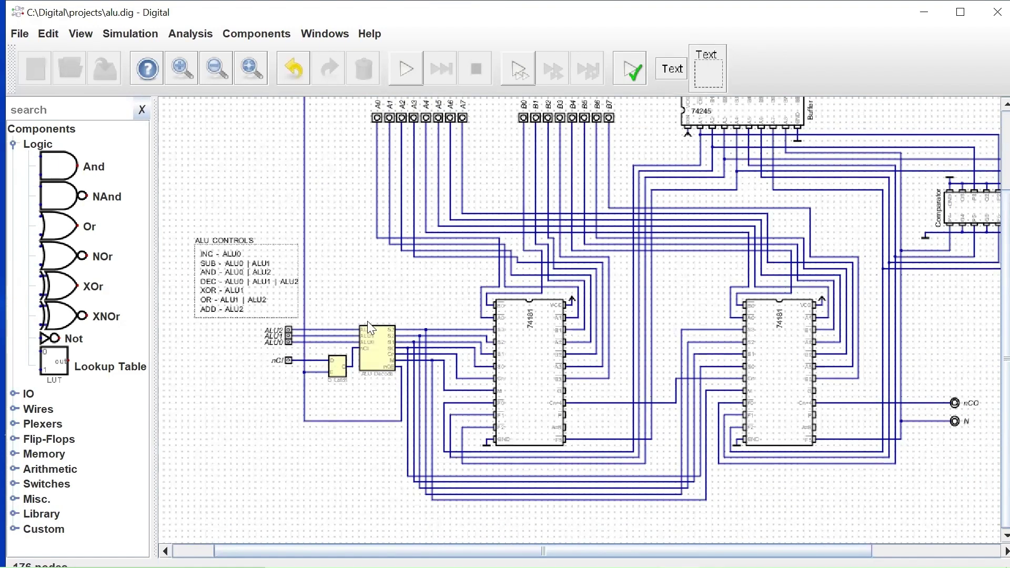
pyautogui.scroll(-1, 366, 319)
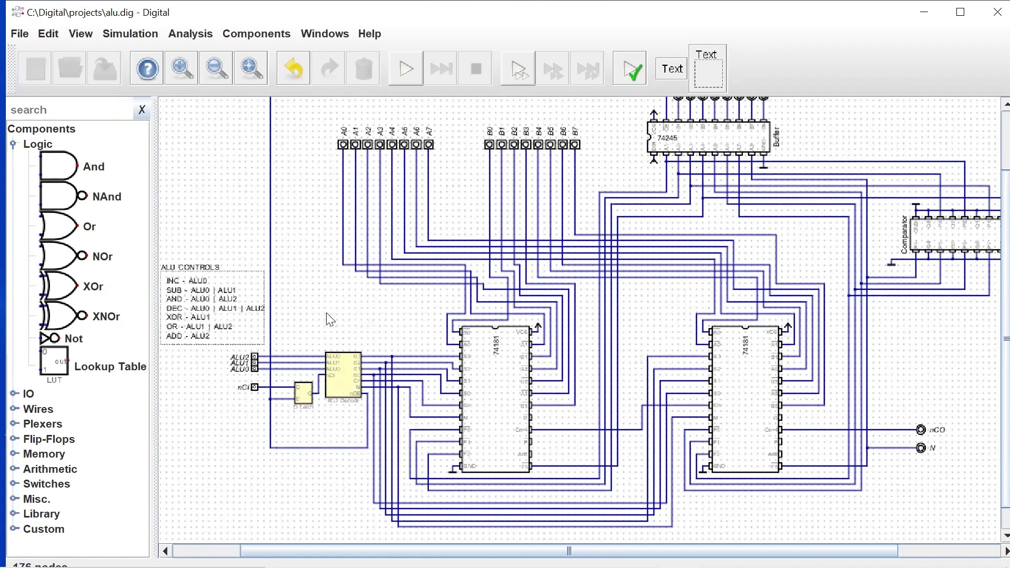
pyautogui.hscroll(2, 306, 320)
pyautogui.hscroll(1, 302, 320)
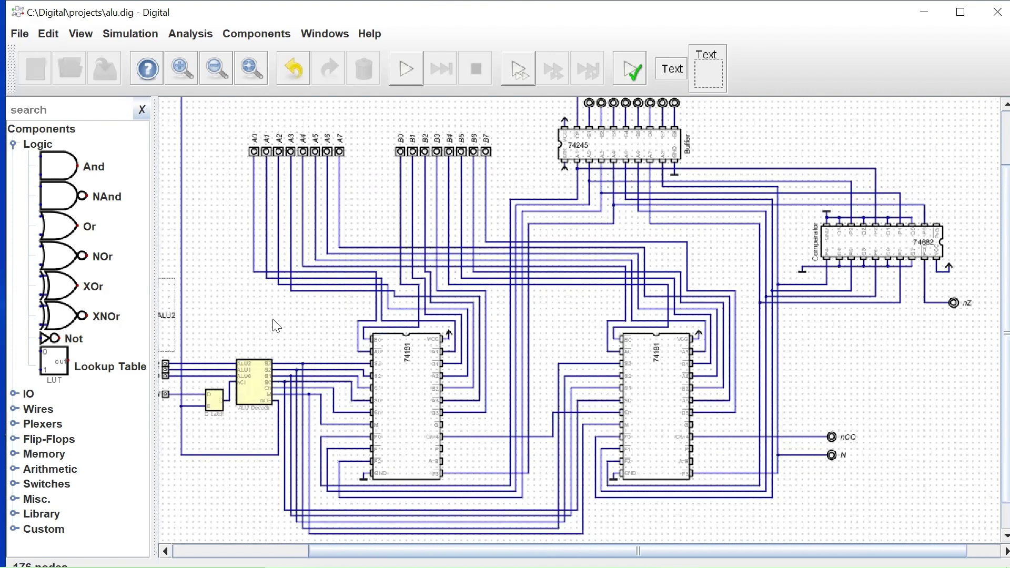
pyautogui.hscroll(-1, 289, 317)
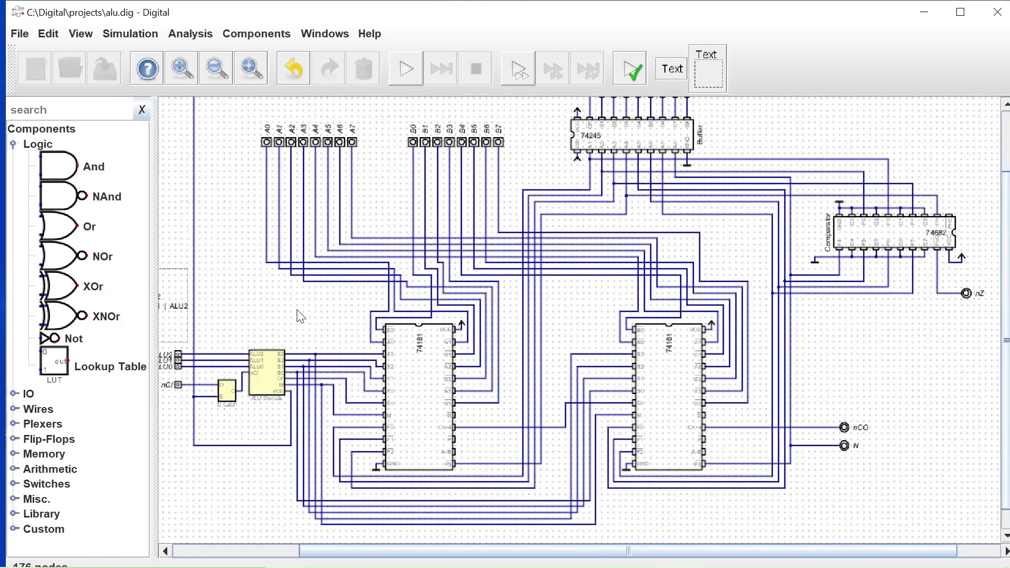
pyautogui.hscroll(-1, 300, 317)
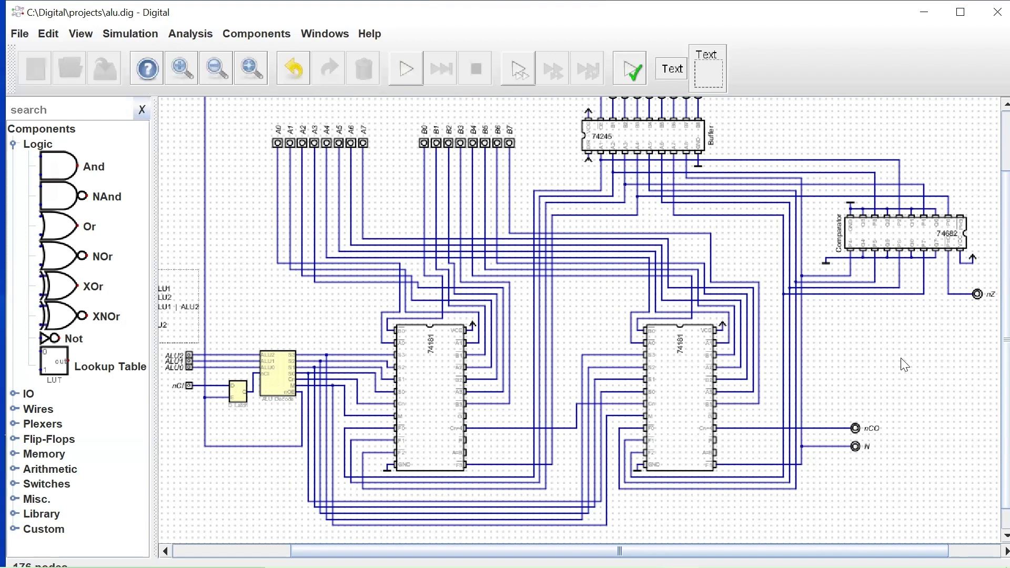
# - Start the live simulation of the alu.dig circuit
pyautogui.scroll(-1, 905, 365)
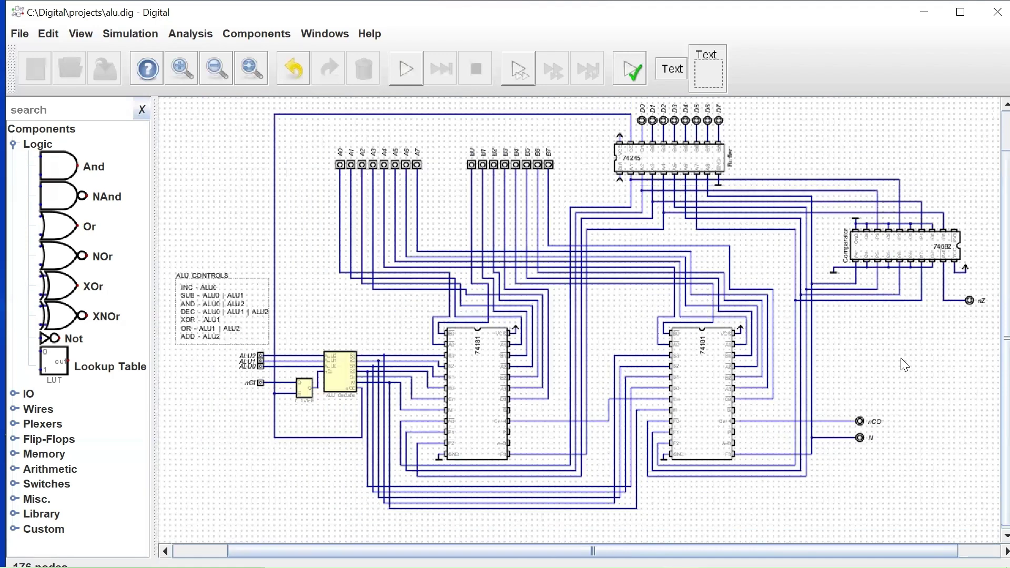
pyautogui.moveTo(886, 372)
pyautogui.mouseDown()
pyautogui.moveTo(875, 387)
pyautogui.moveTo(897, 375)
pyautogui.mouseUp()
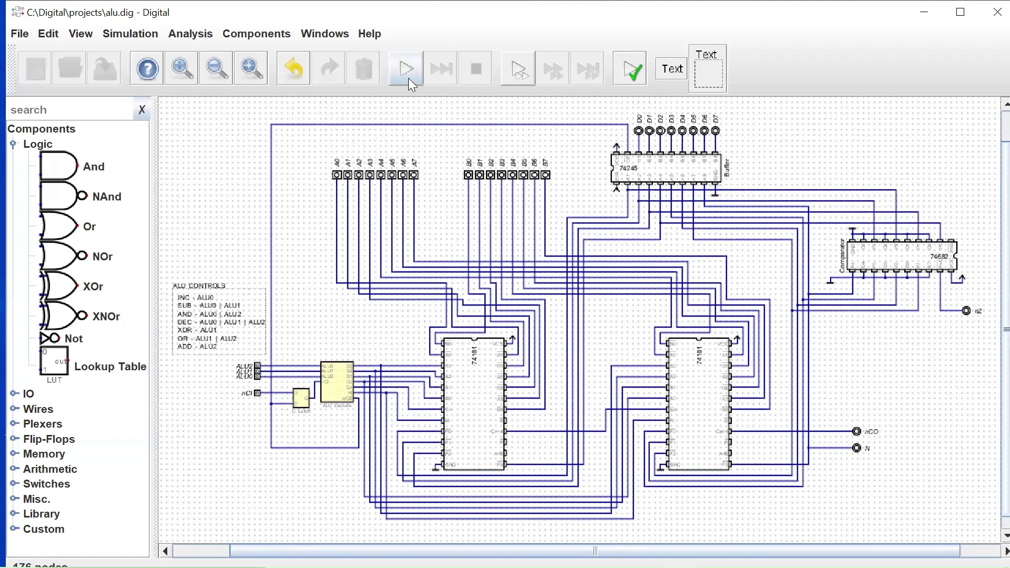
pyautogui.click(412, 77)
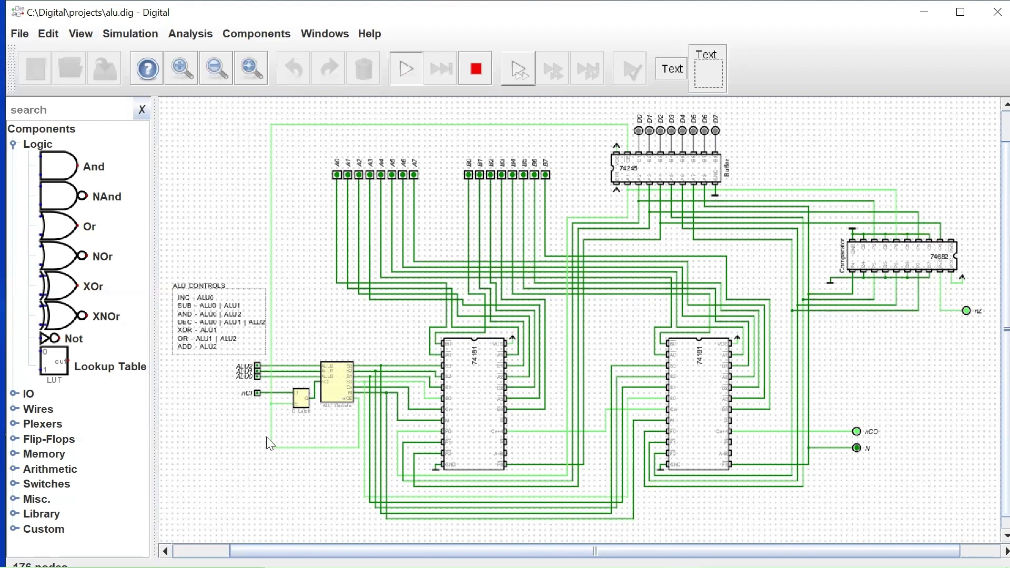
# - Zoom and pan around the running circuit to the ALU CONTROLS note and control inputs
pyautogui.scroll(1, 250, 431)
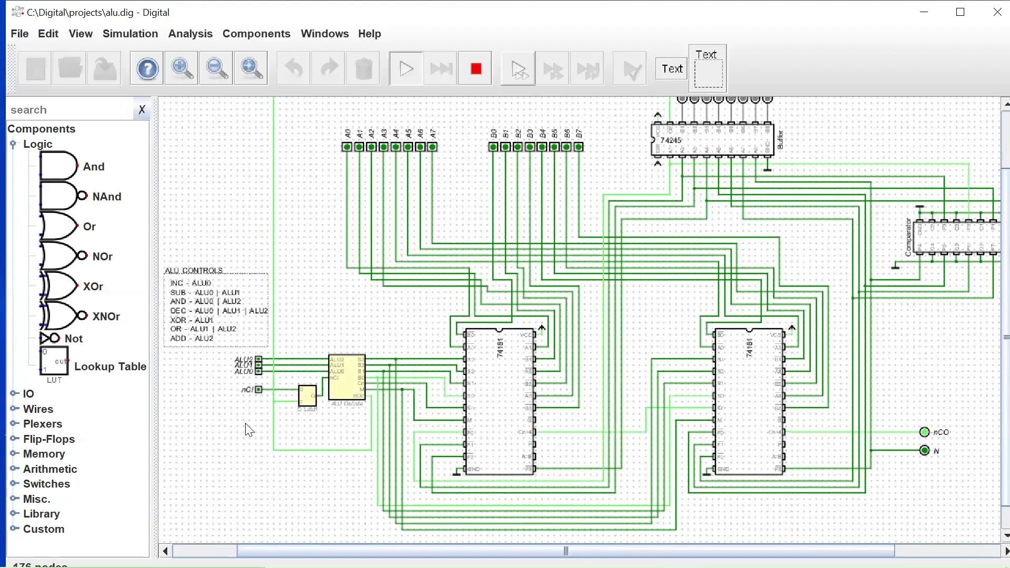
pyautogui.scroll(1, 215, 489)
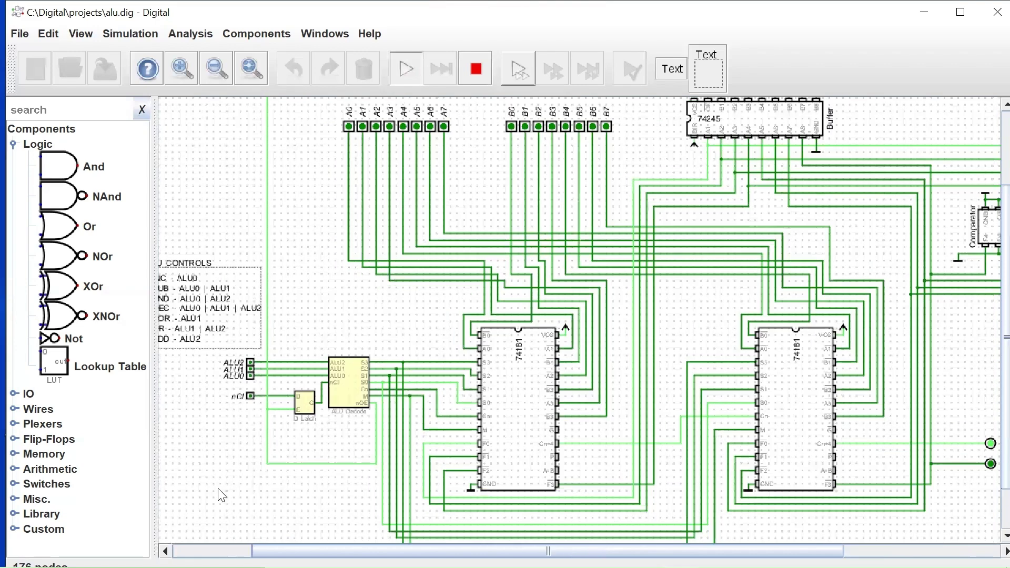
pyautogui.scroll(2, 221, 492)
pyautogui.scroll(-1, 200, 472)
pyautogui.hscroll(1, 200, 472)
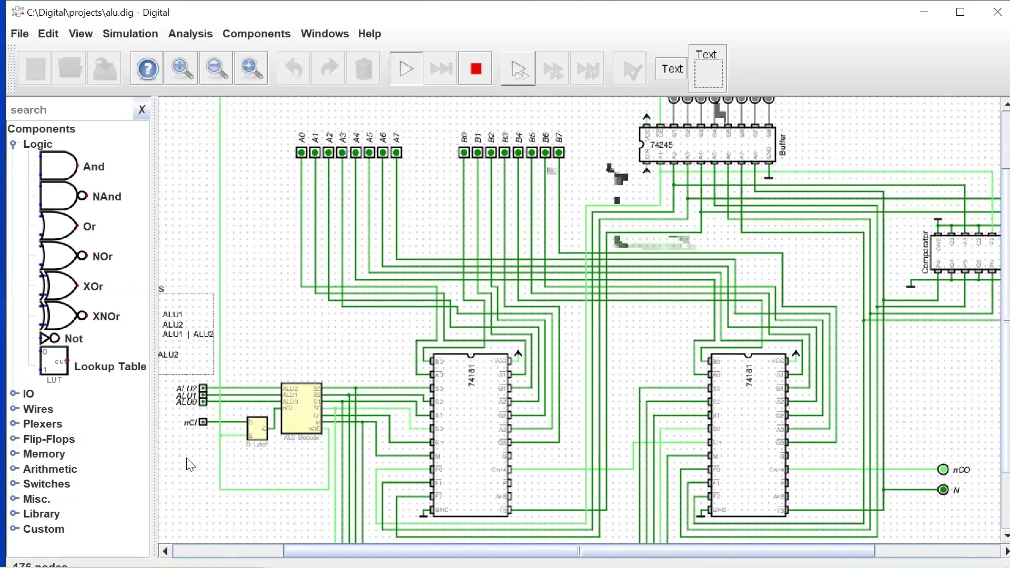
pyautogui.hscroll(-2, 253, 452)
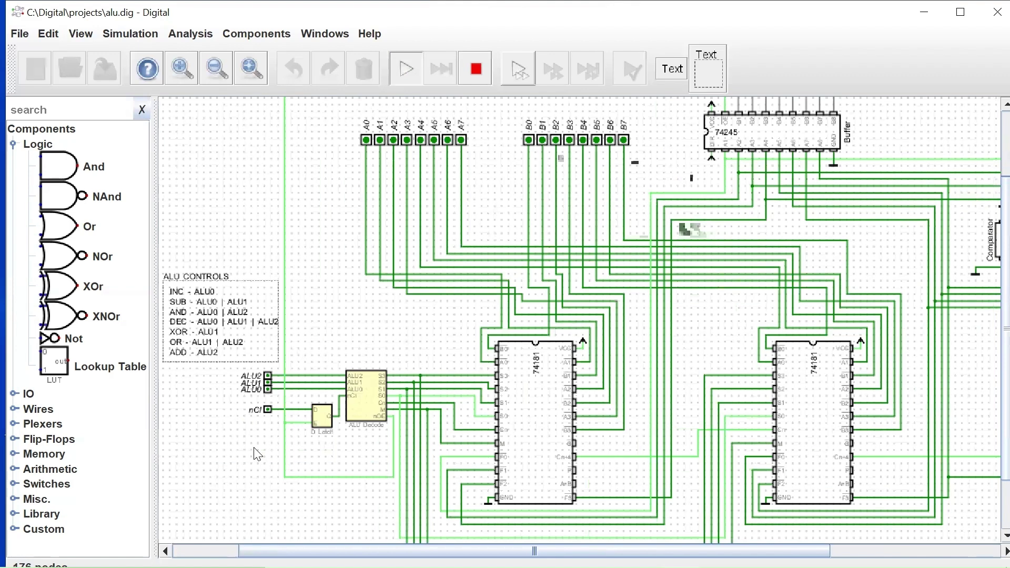
pyautogui.scroll(-1, 258, 453)
pyautogui.scroll(-1, 247, 448)
pyautogui.hscroll(1, 248, 447)
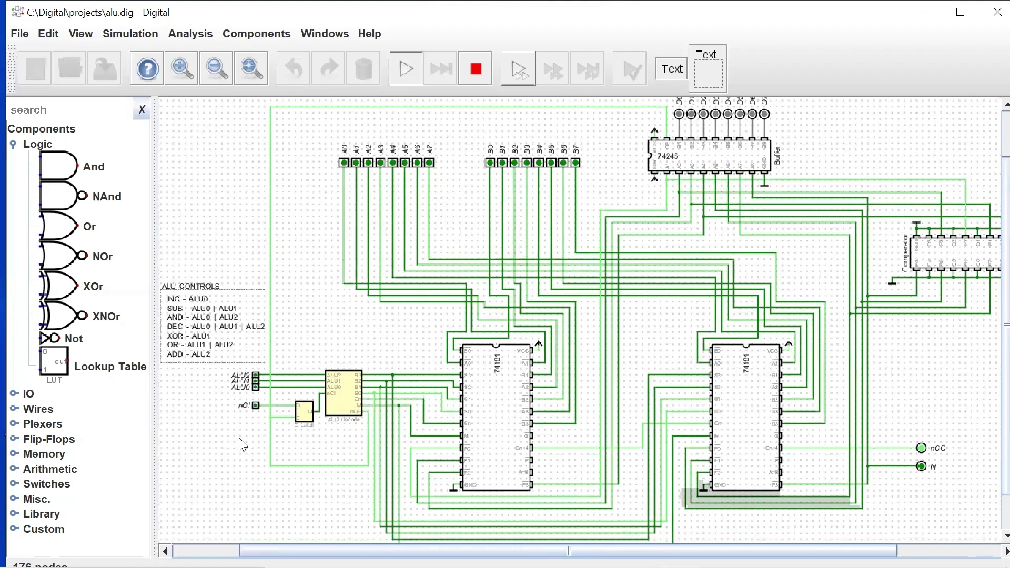
pyautogui.scroll(-1, 238, 442)
pyautogui.hscroll(1, 238, 442)
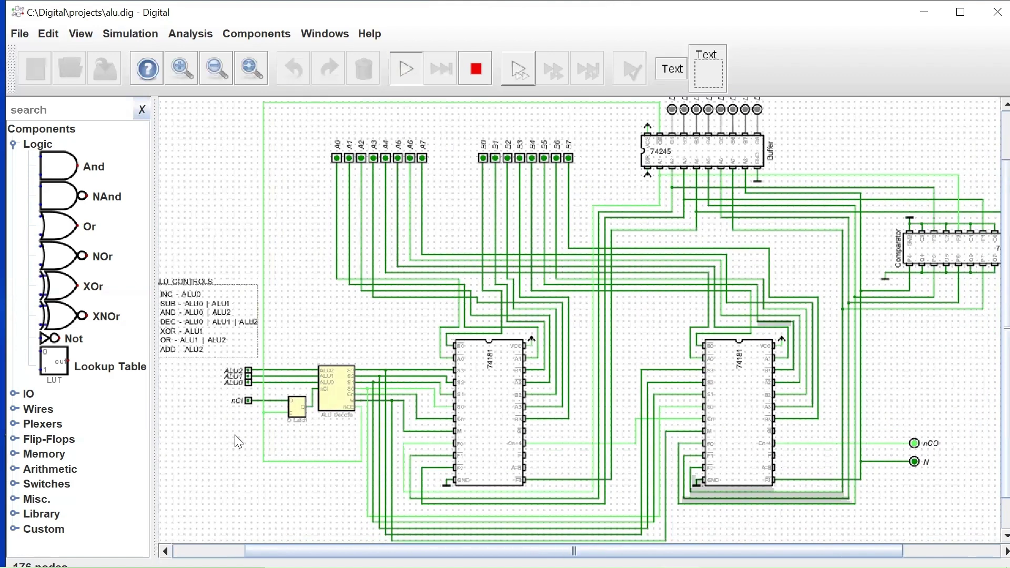
pyautogui.scroll(-1, 238, 442)
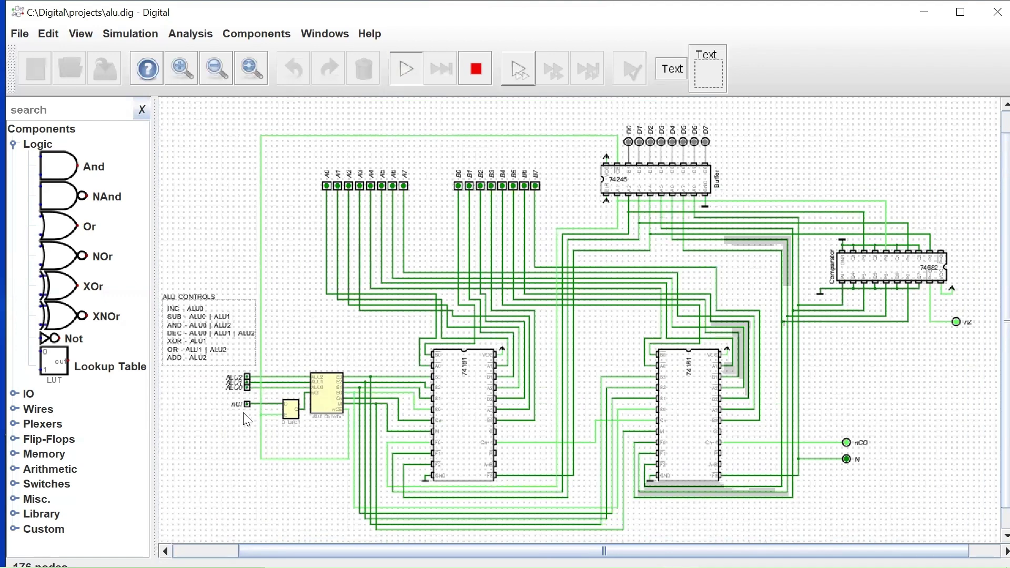
pyautogui.scroll(1, 231, 455)
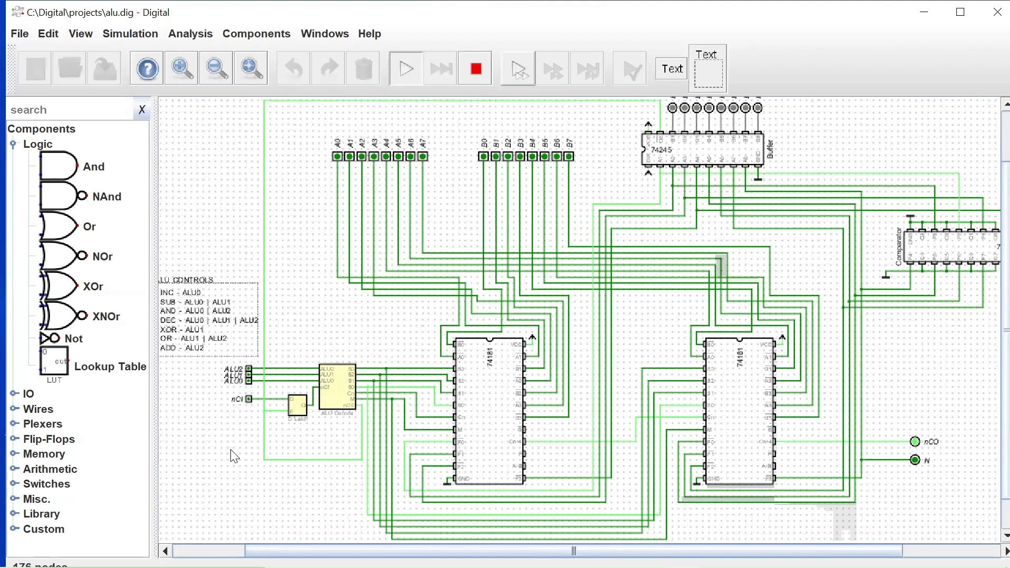
pyautogui.scroll(-1, 235, 456)
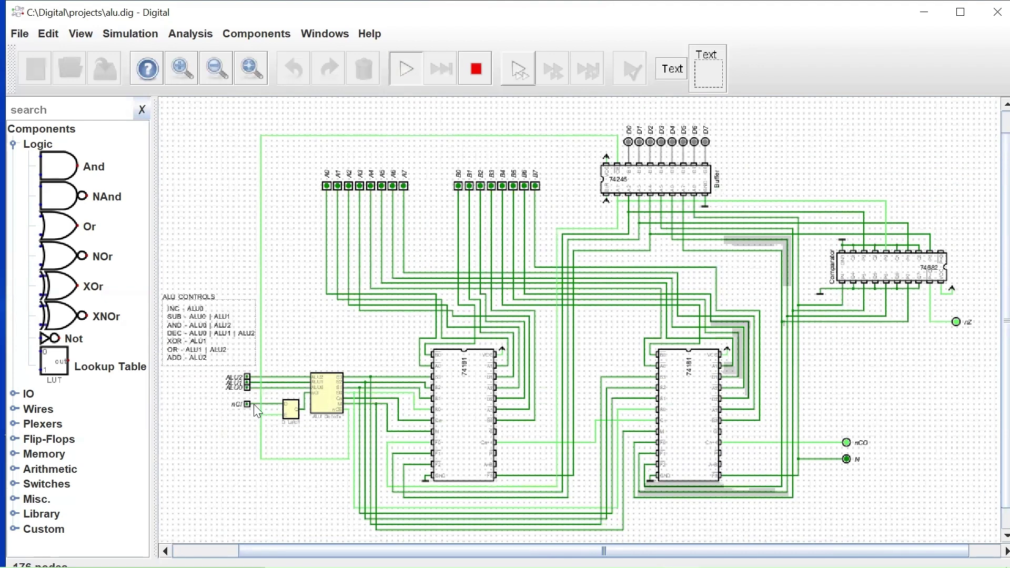
# - Toggle the nC/ carry-in and turn on ALU2 to select the ADD operation
pyautogui.click(247, 404)
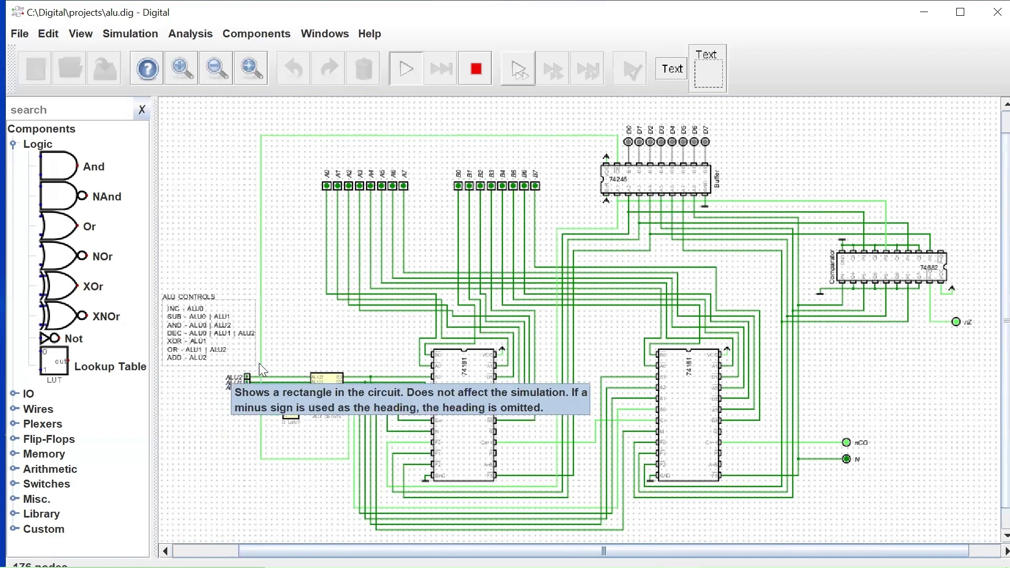
pyautogui.click(248, 377)
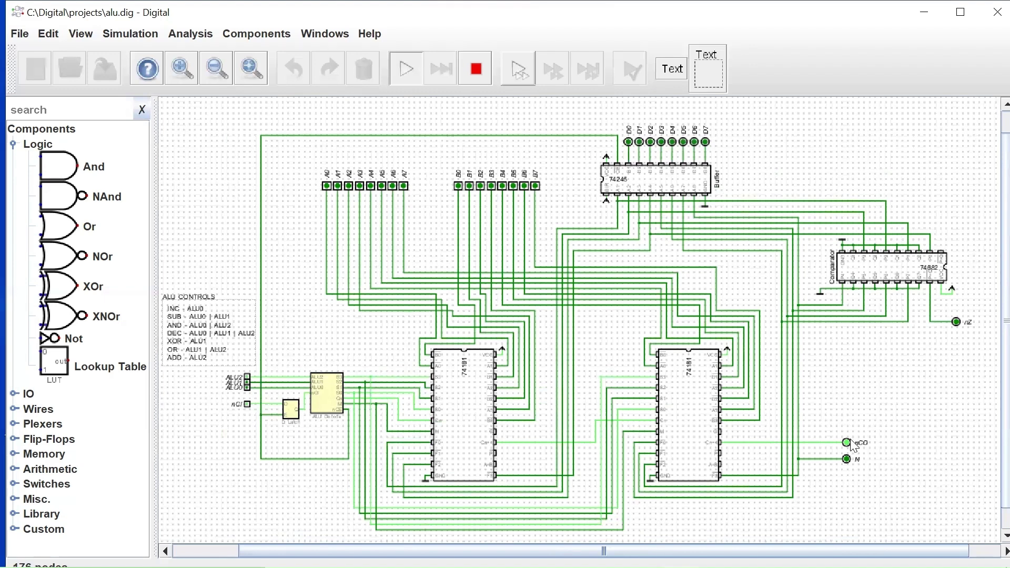
# - Set operand bits A0 and A1 high, toggle B0 on and off, then set B7 high
pyautogui.click(328, 185)
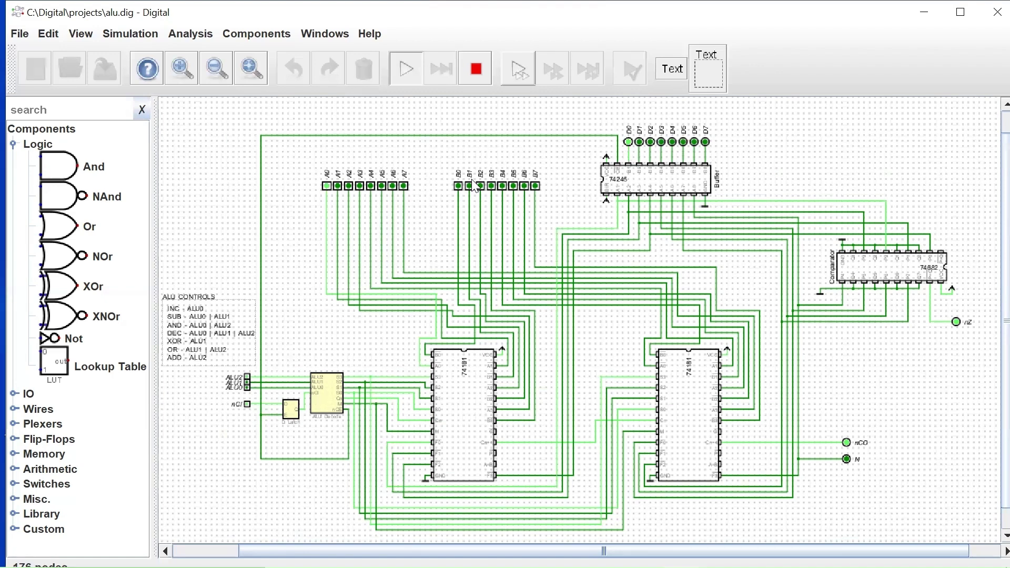
pyautogui.click(338, 186)
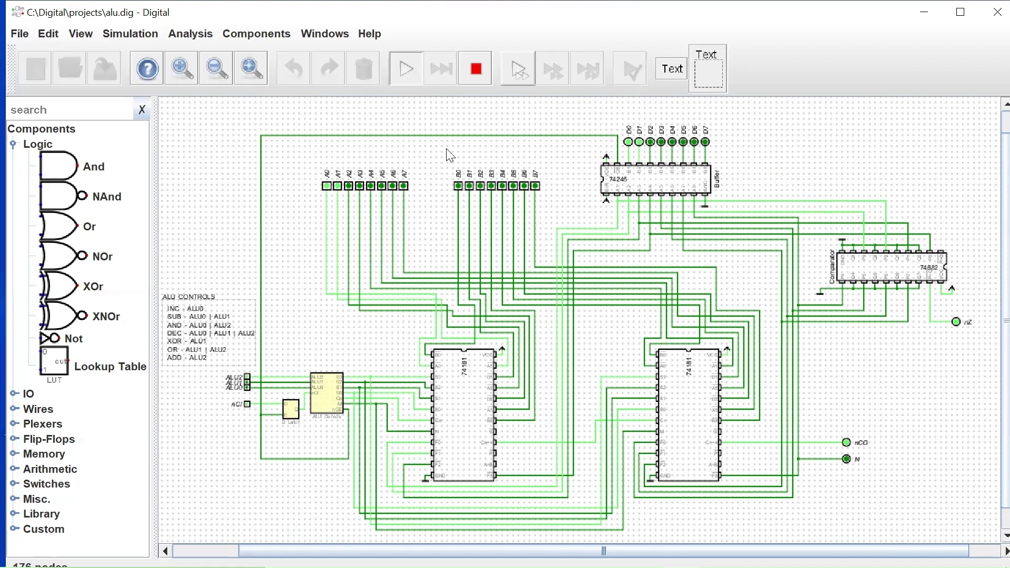
pyautogui.click(458, 188)
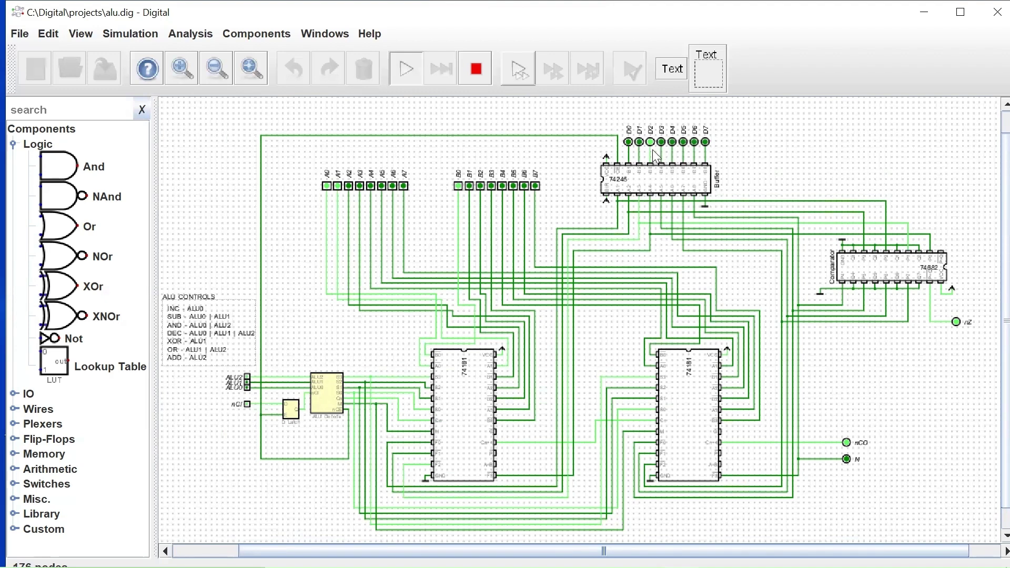
pyautogui.moveTo(657, 157)
pyautogui.click(457, 187)
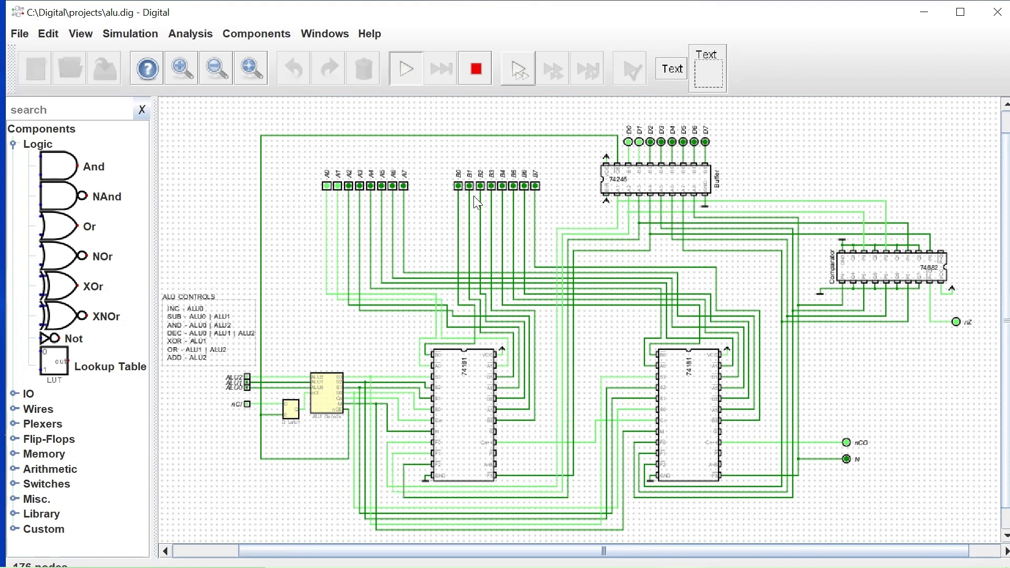
pyautogui.click(541, 189)
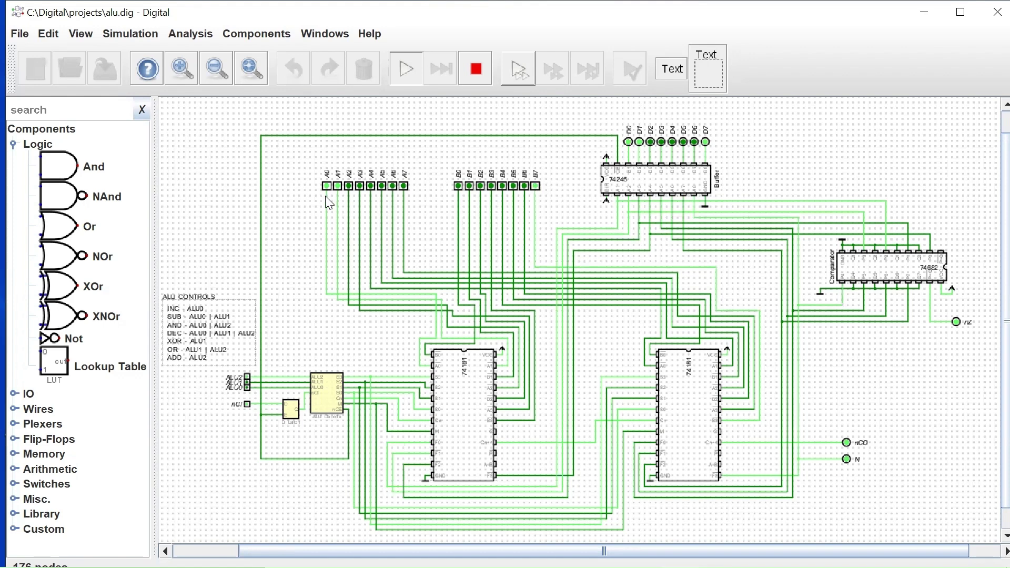
pyautogui.moveTo(329, 204)
# - Toggle ALU1, flip the carry-in three times, then toggle ALU0 to change the operation
pyautogui.click(247, 383)
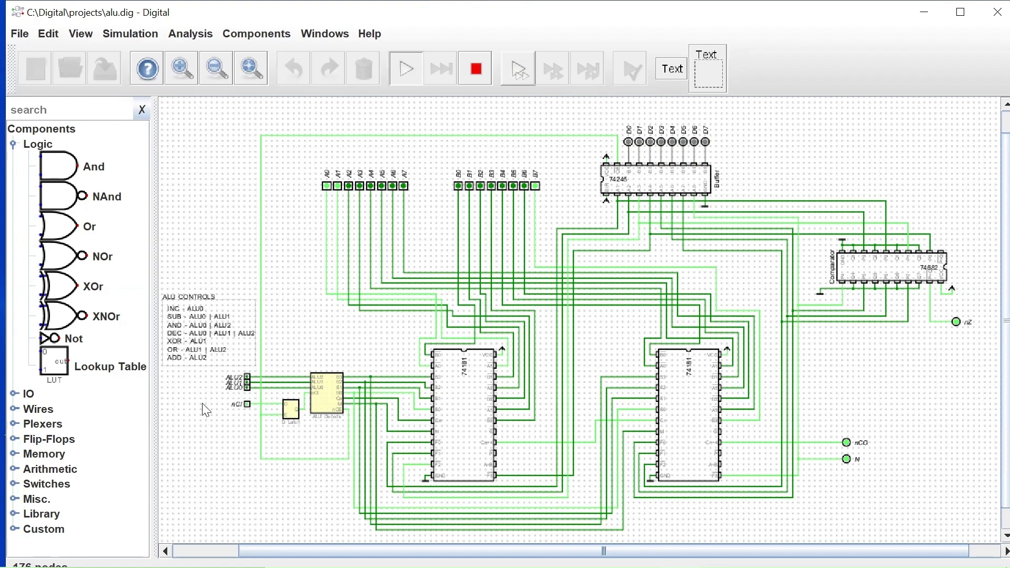
pyautogui.click(247, 405)
pyautogui.click(247, 405)
pyautogui.click(248, 403)
pyautogui.click(248, 403)
pyautogui.click(248, 387)
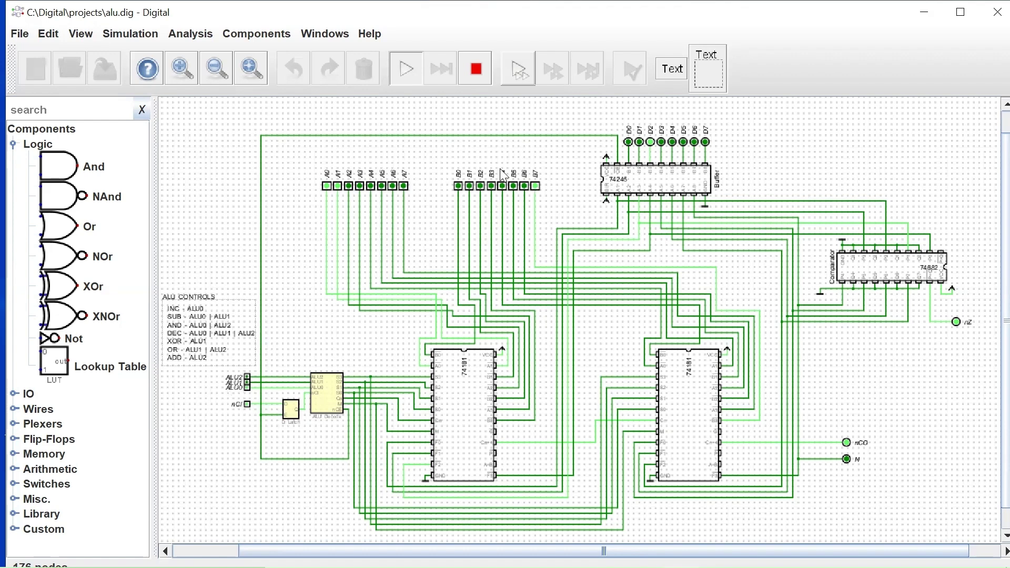
# - Flip A0 and A1, then toggle B7, B3 and B2 off and back on while watching D0–D7
pyautogui.click(328, 189)
pyautogui.click(339, 185)
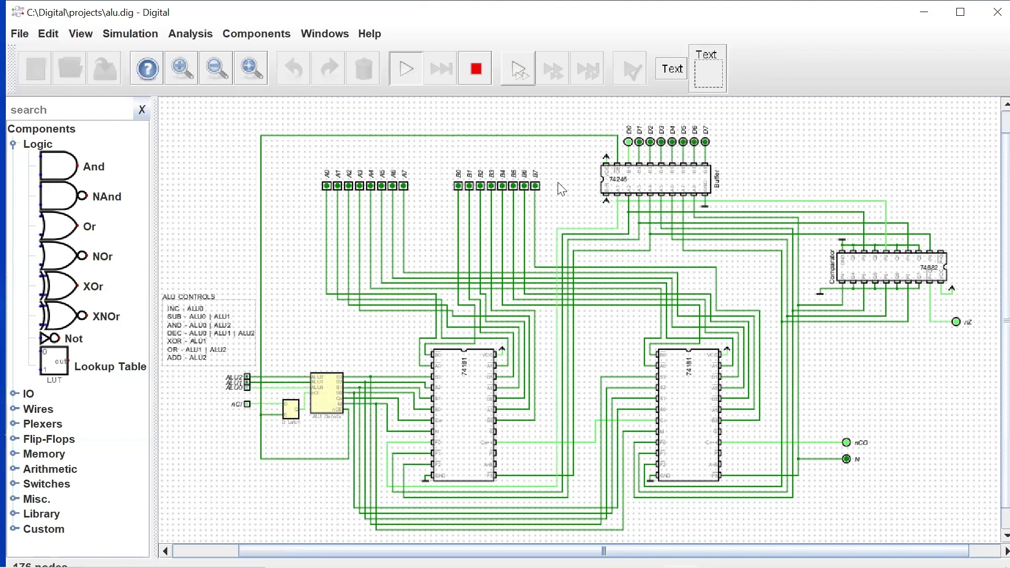
pyautogui.click(535, 186)
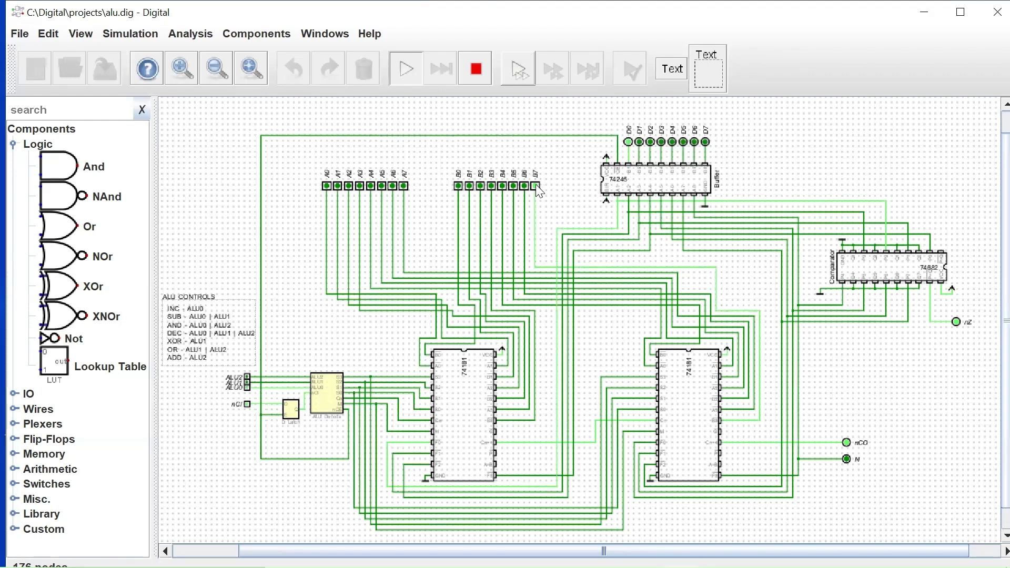
pyautogui.click(492, 186)
pyautogui.click(481, 186)
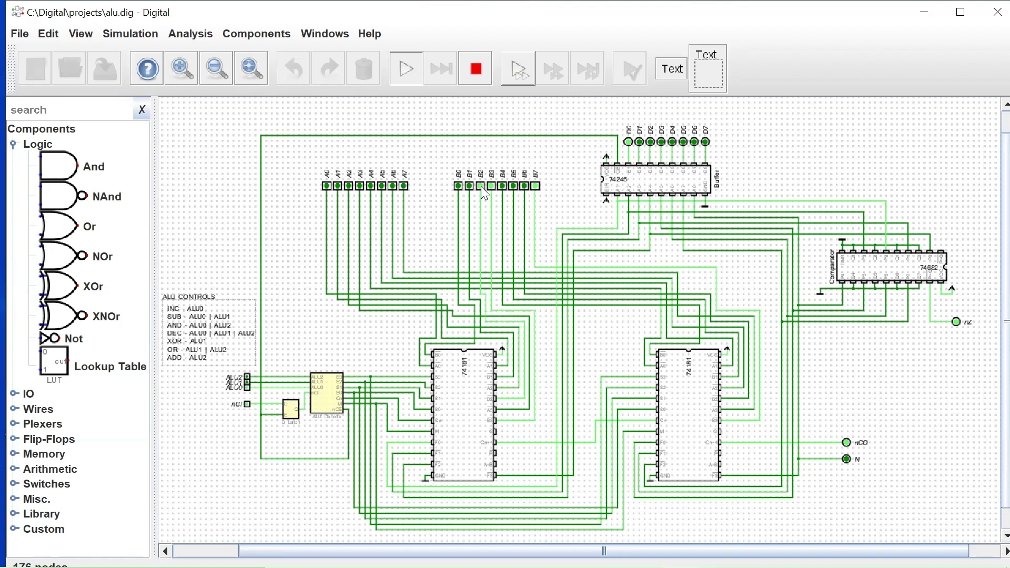
pyautogui.click(481, 186)
pyautogui.click(492, 187)
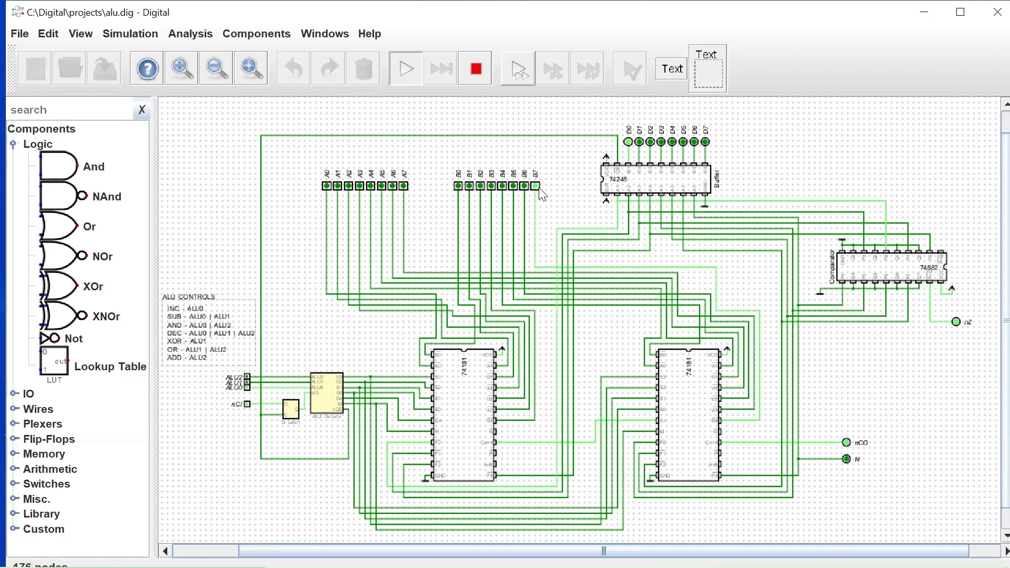
pyautogui.click(535, 186)
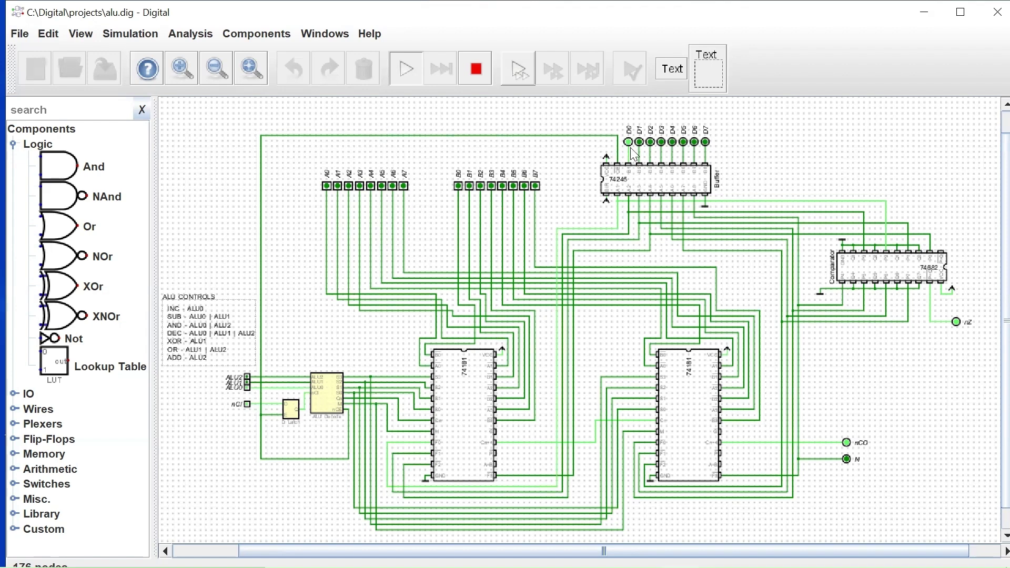
# - Set A0 to 0 and flip A1 to test another A pattern
pyautogui.moveTo(636, 154)
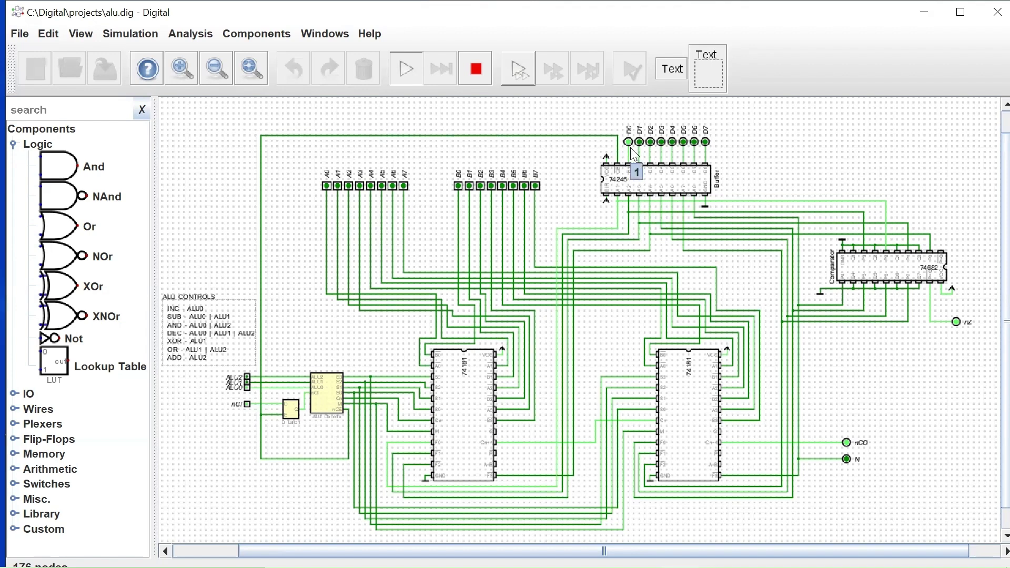
pyautogui.click(326, 190)
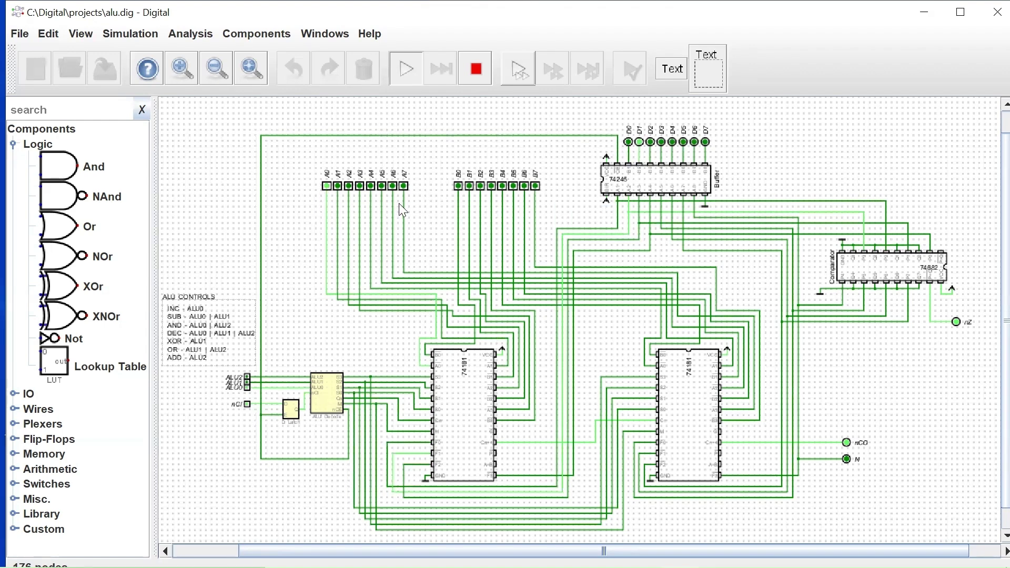
pyautogui.click(339, 189)
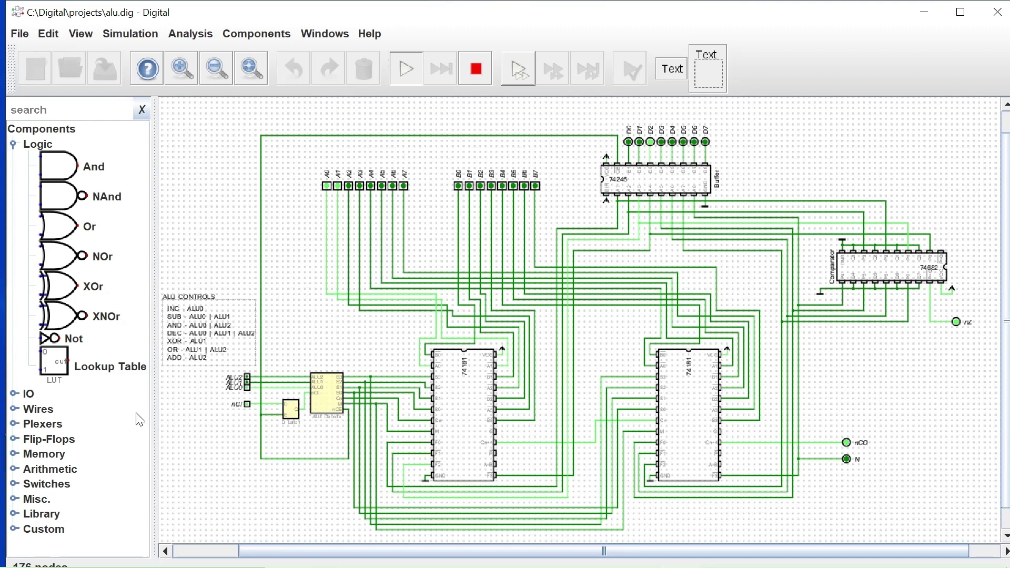
# - Flip A1, turn A0 on, toggle the carry-in, and set ALU2 to select add
pyautogui.click(337, 187)
pyautogui.click(327, 186)
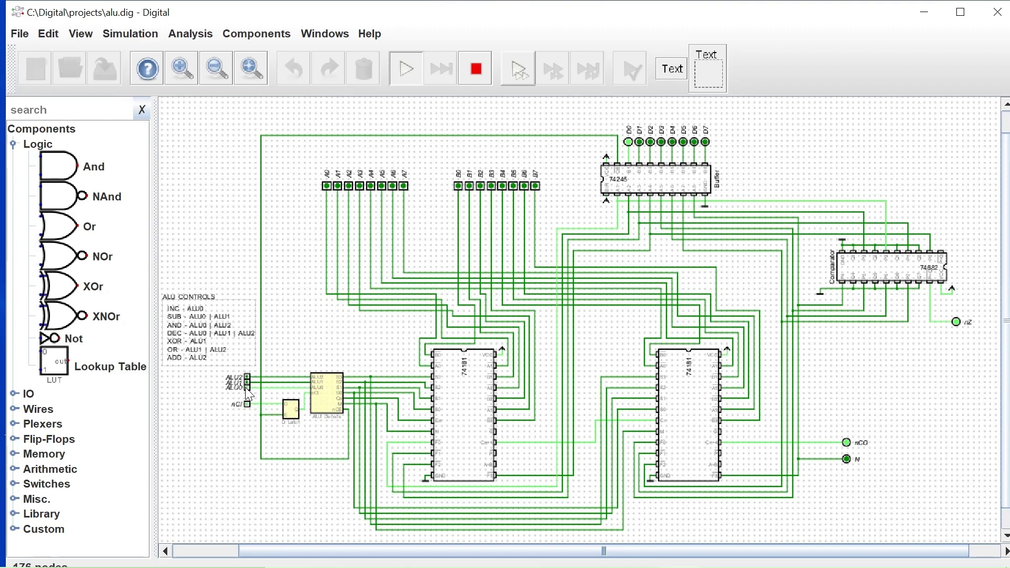
pyautogui.click(247, 404)
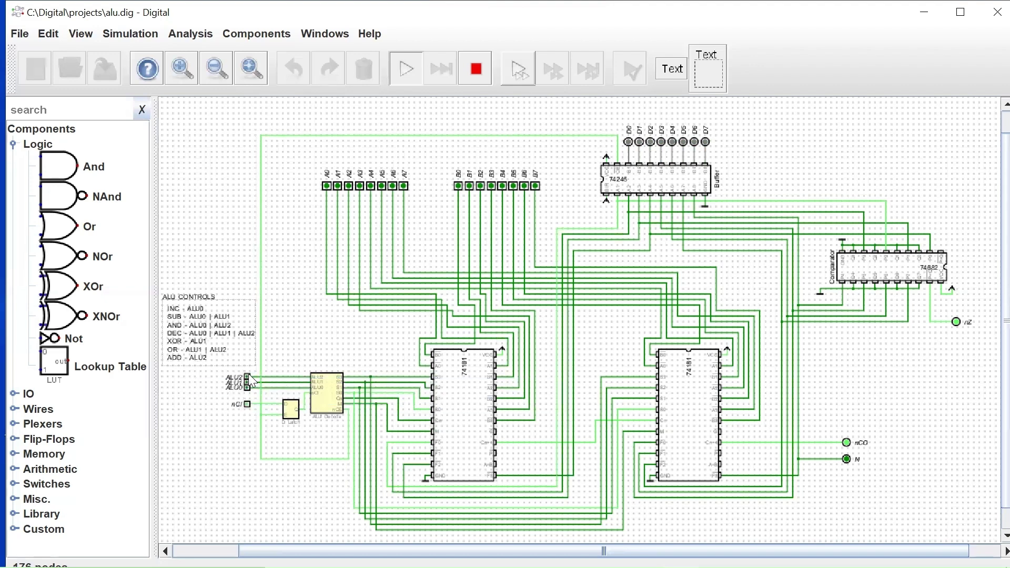
pyautogui.click(247, 377)
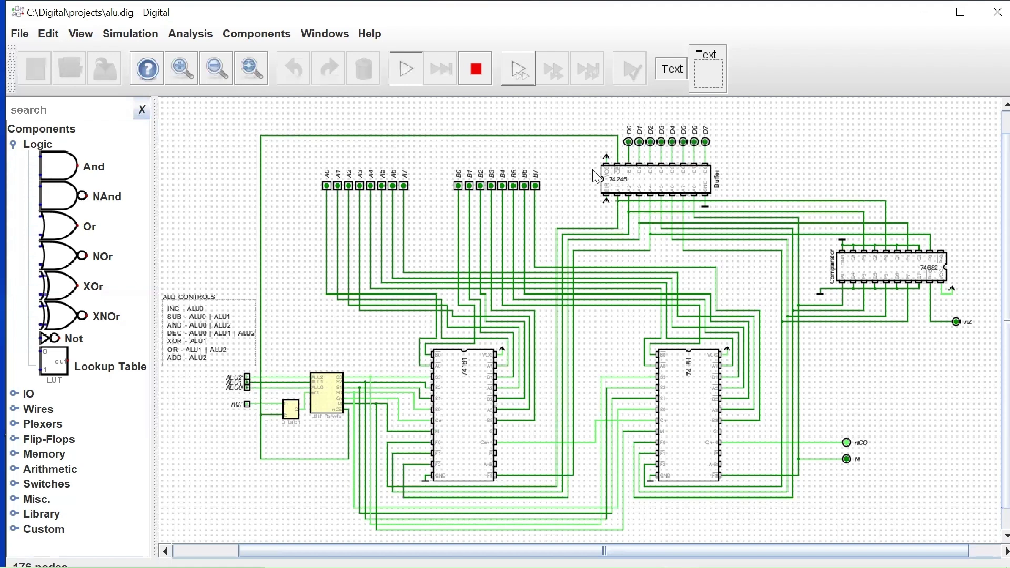
# - Turn off all B input bits, B7 through B0
pyautogui.click(536, 186)
pyautogui.click(525, 187)
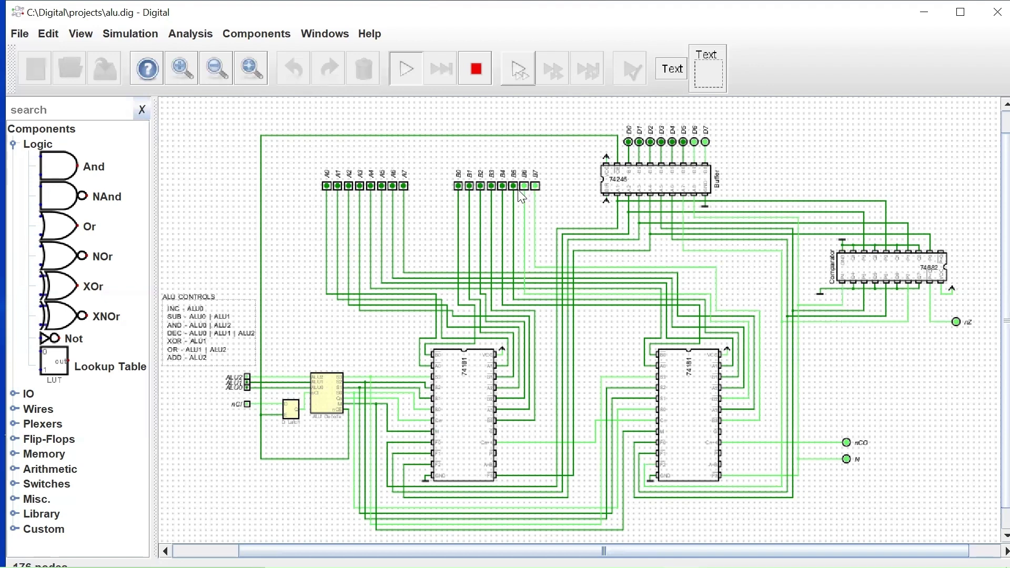
pyautogui.click(514, 186)
pyautogui.click(502, 187)
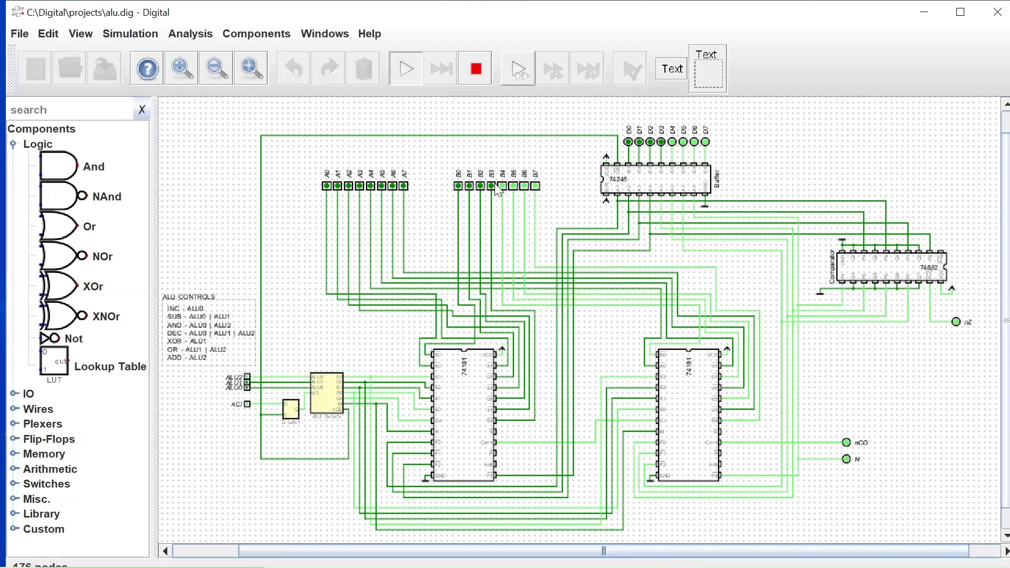
pyautogui.click(492, 187)
pyautogui.click(480, 188)
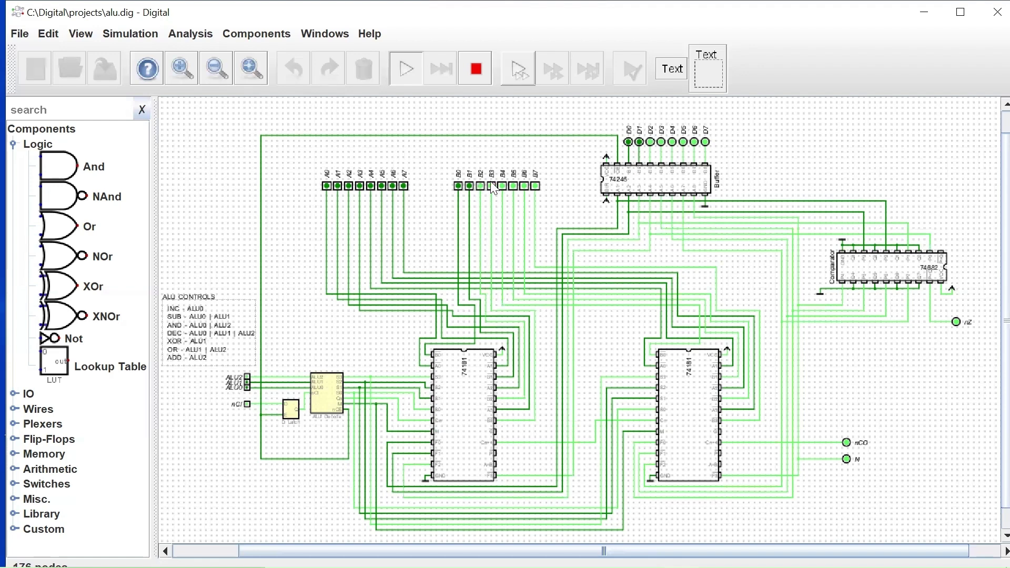
pyautogui.click(469, 187)
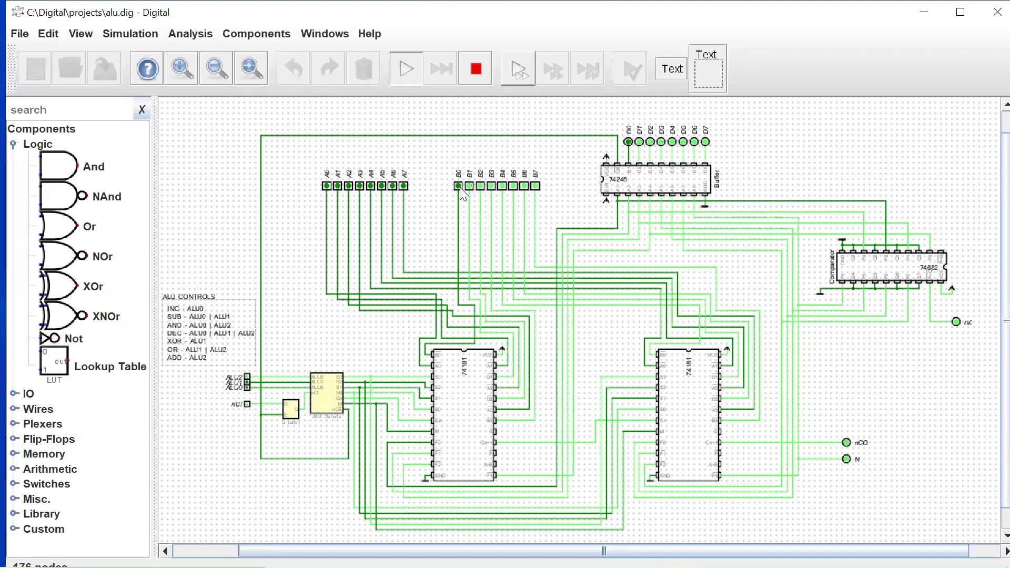
pyautogui.click(459, 187)
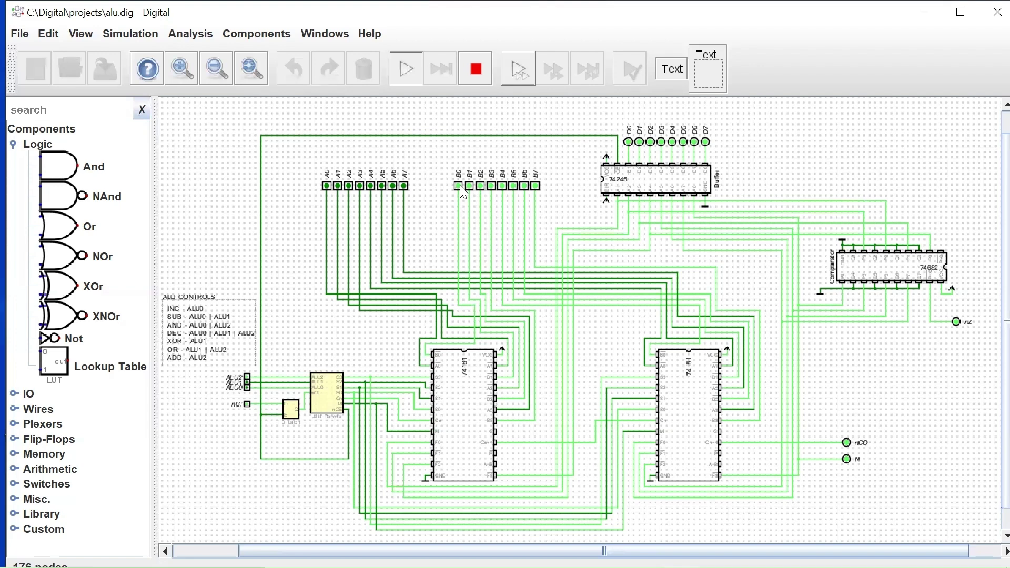
# - Turn A0 off and switch the ALU control lines to another operation
pyautogui.click(329, 188)
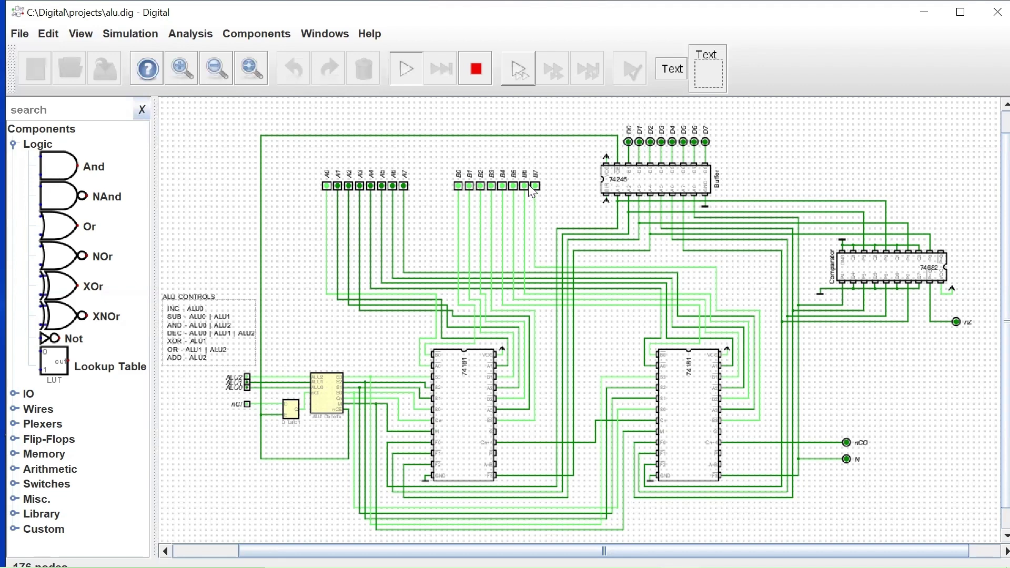
pyautogui.moveTo(337, 190)
pyautogui.click(249, 383)
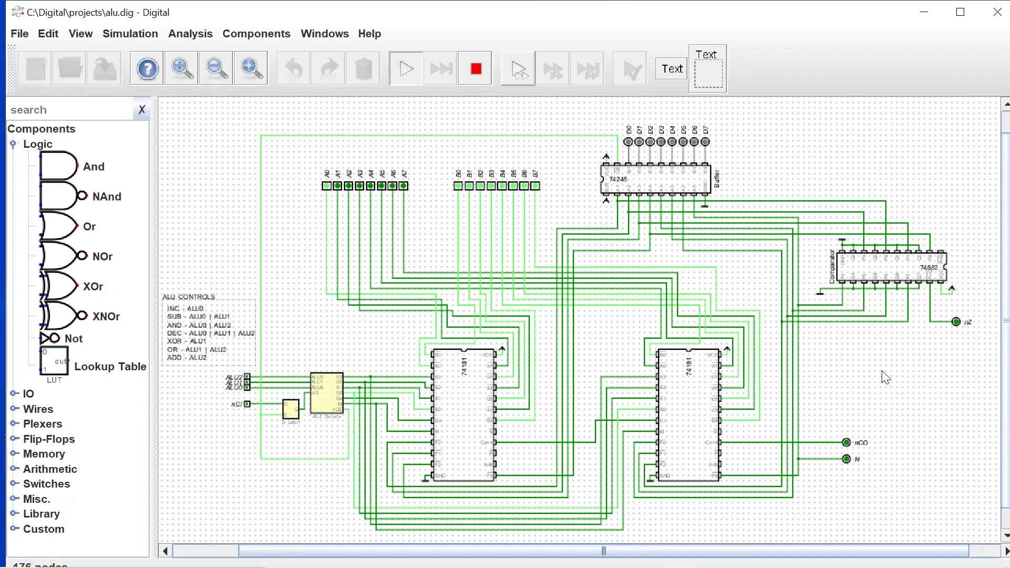